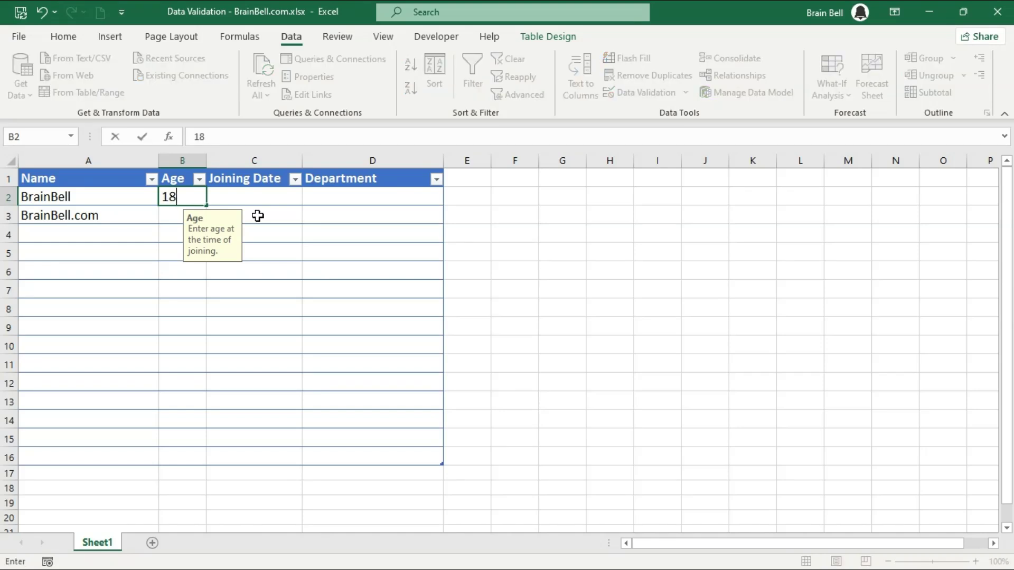
Step: Try 18 as the age in cell B2 and replace it with 21
{"action": "key", "text": "Return"}
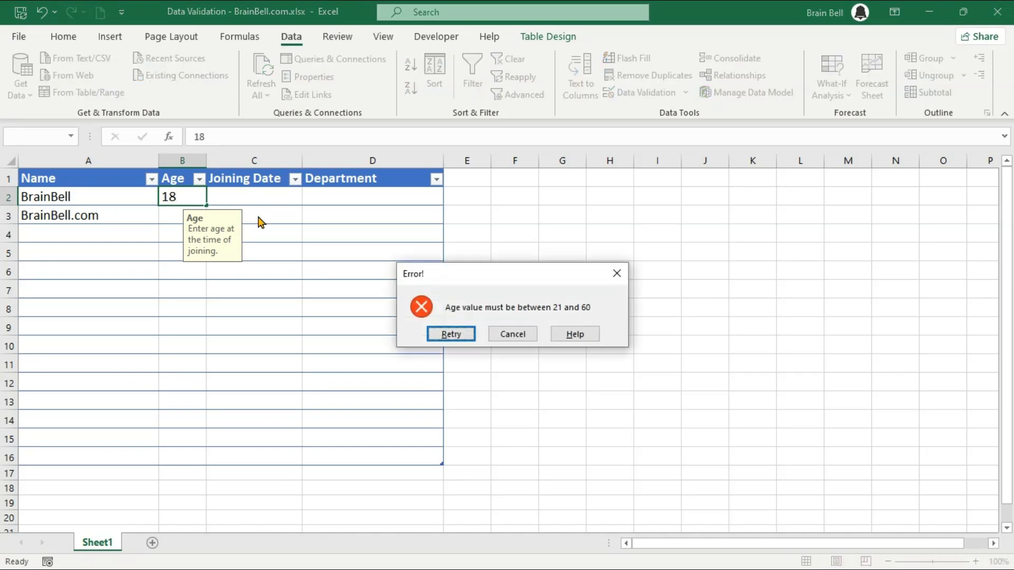
{"action": "key", "text": "Return"}
{"action": "type", "text": "21"}
{"action": "key", "text": "Return"}
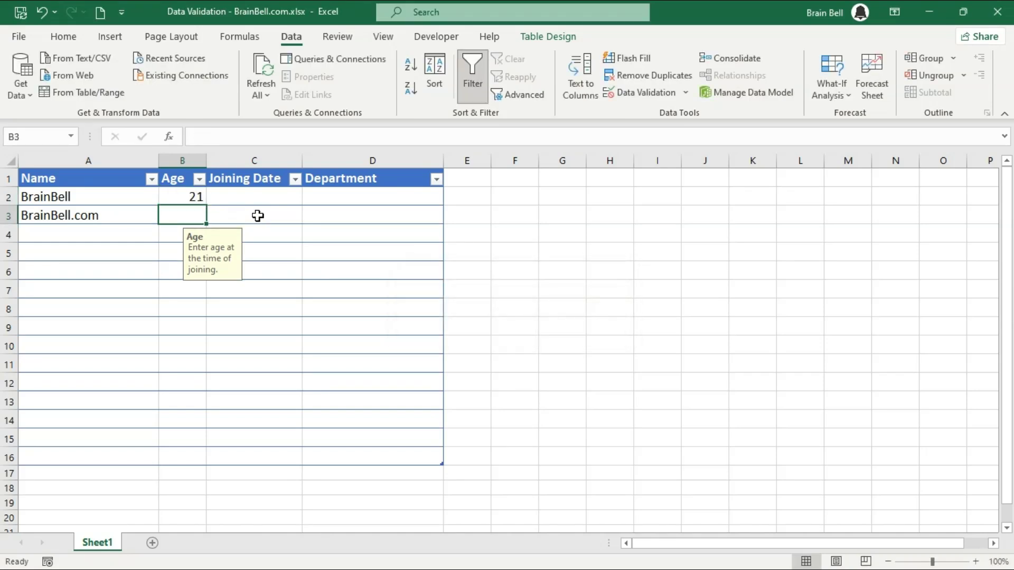
Step: Try 69 as the age in cell B3 and replace it with 59
{"action": "type", "text": "69"}
{"action": "key", "text": "Return"}
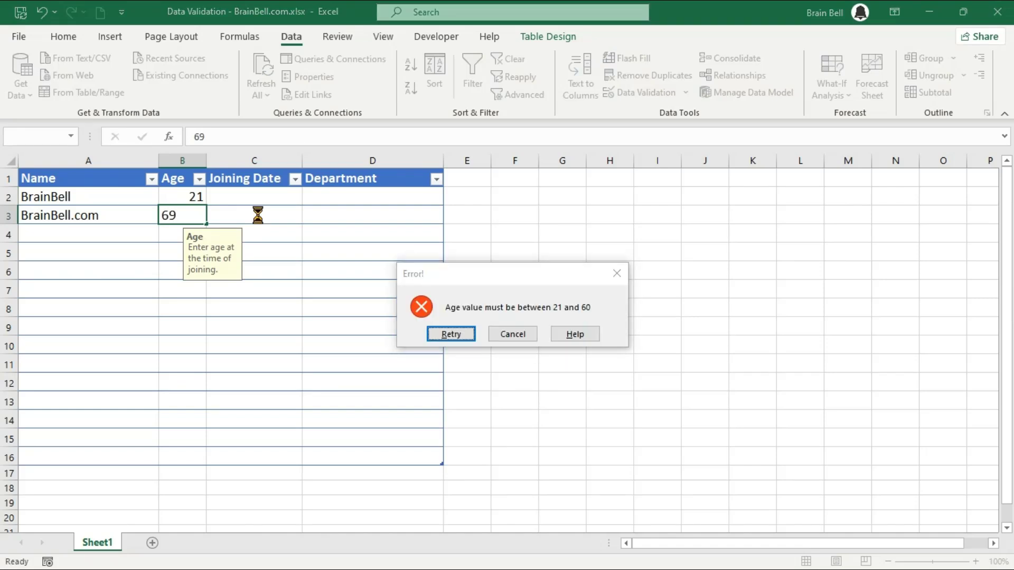
{"action": "key", "text": "Return"}
{"action": "type", "text": "59"}
{"action": "key", "text": "Return"}
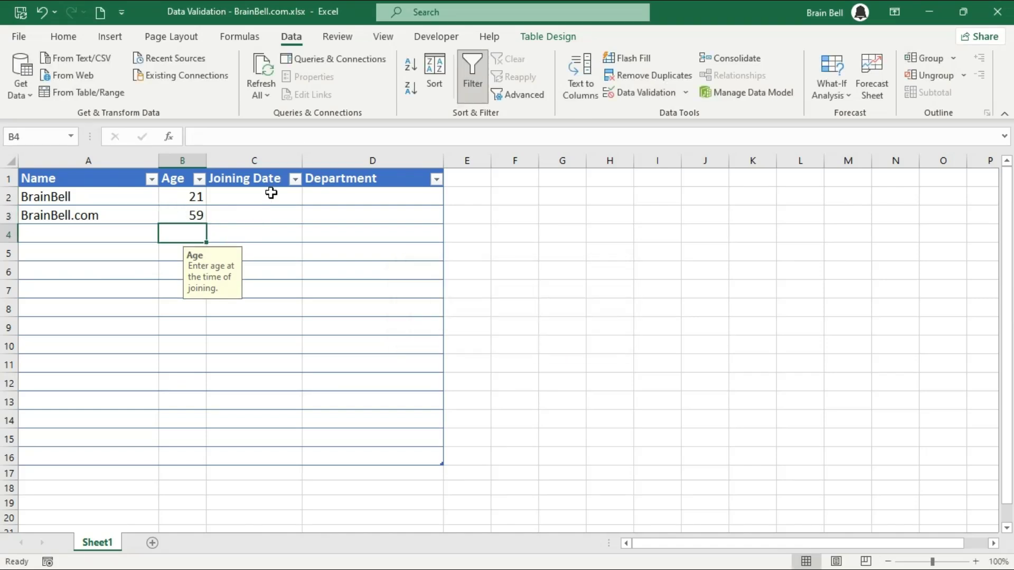
Step: Try 12 december 2024 as the joining date in cell C2 and correct the year to 2023
{"action": "left_click", "coordinate": [271, 193]}
{"action": "type", "text": "12 december 2024"}
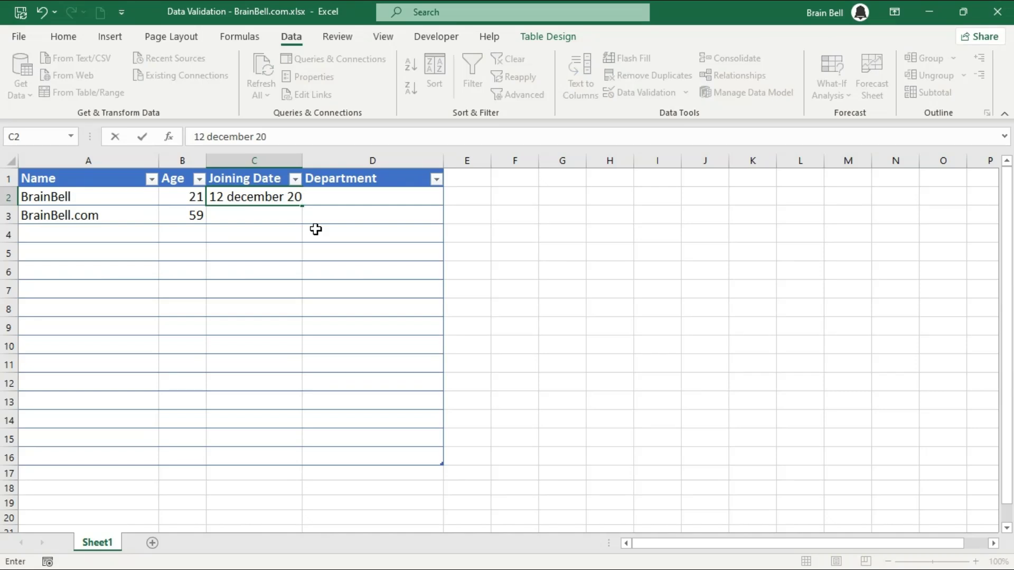
{"action": "key", "text": "Return"}
{"action": "left_click", "coordinate": [470, 334]}
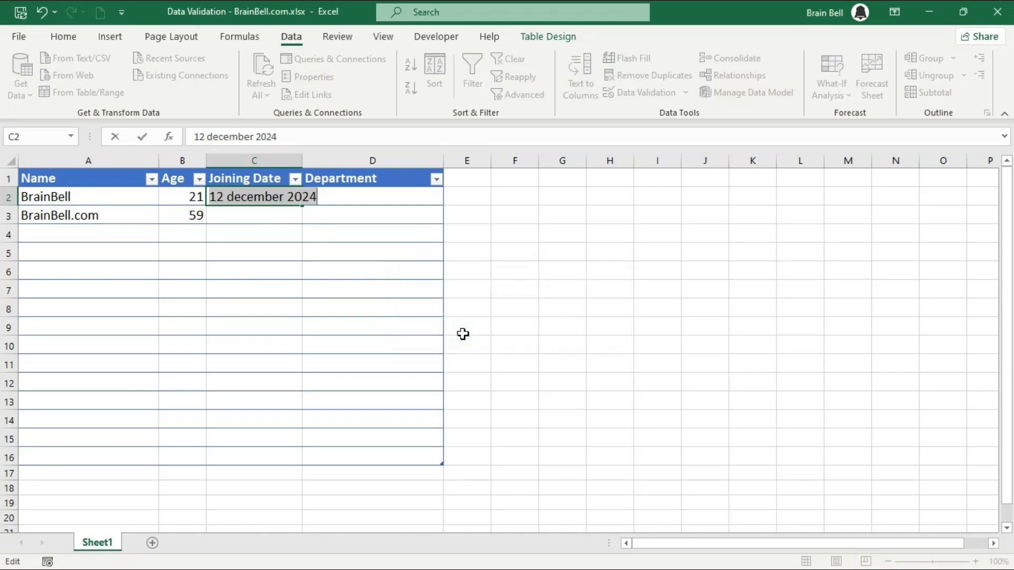
{"action": "key", "text": "End"}
{"action": "key", "text": "BackSpace"}
{"action": "type", "text": "3"}
{"action": "key", "text": "Return"}
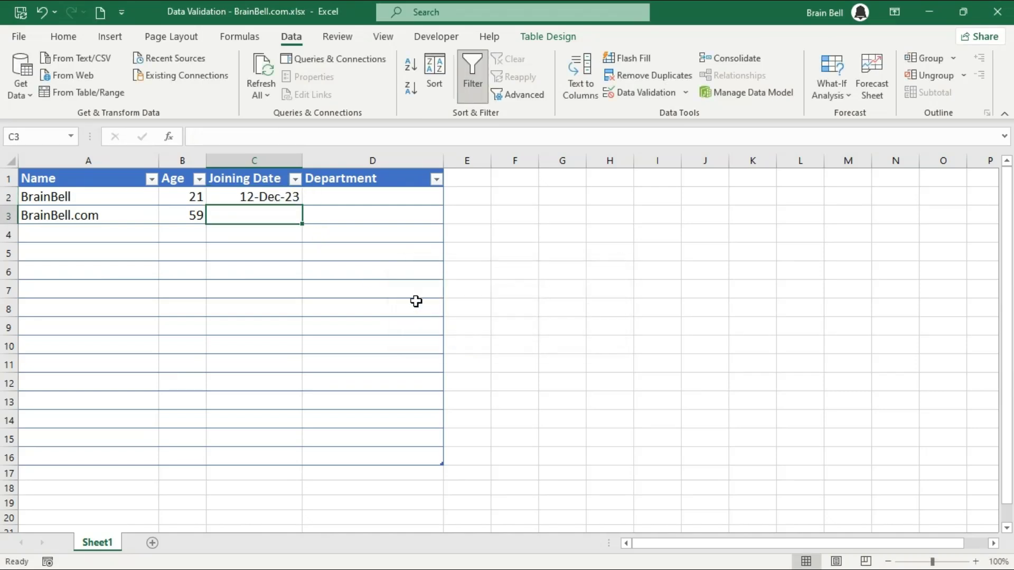
Step: Enter 13 september 2022 as the joining date in cell C3
{"action": "type", "text": "13 septem"}
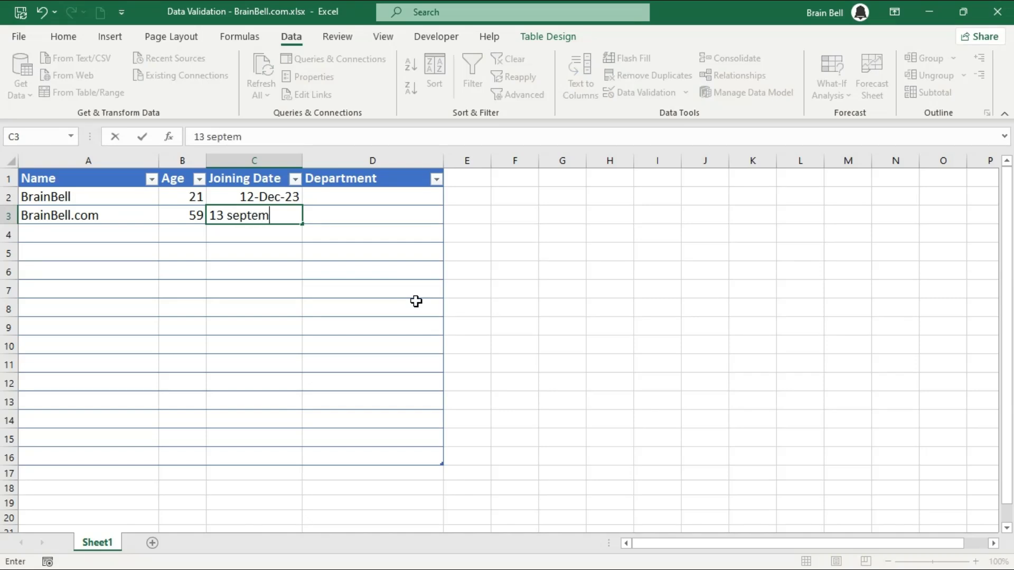
{"action": "type", "text": "ber 2022"}
{"action": "key", "text": "Return"}
Step: Choose IT from the available departments for the first record in cell D2
{"action": "left_click", "coordinate": [355, 197]}
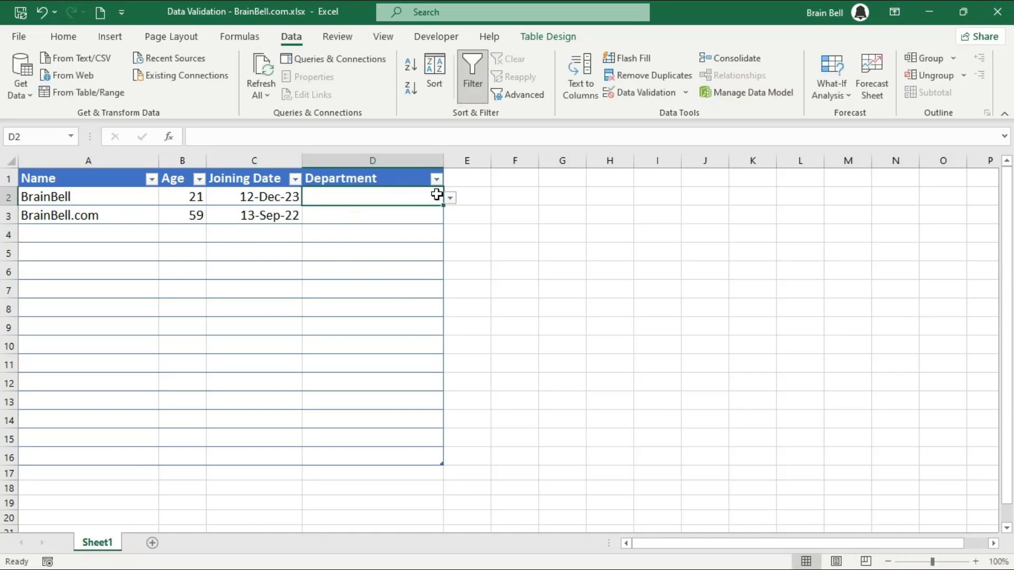
{"action": "left_click", "coordinate": [451, 198]}
{"action": "left_click", "coordinate": [412, 220]}
{"action": "key", "text": "Return"}
Step: Try to enter Fictional as the department in cell D3, and clear the entry
{"action": "type", "text": "Fictional"}
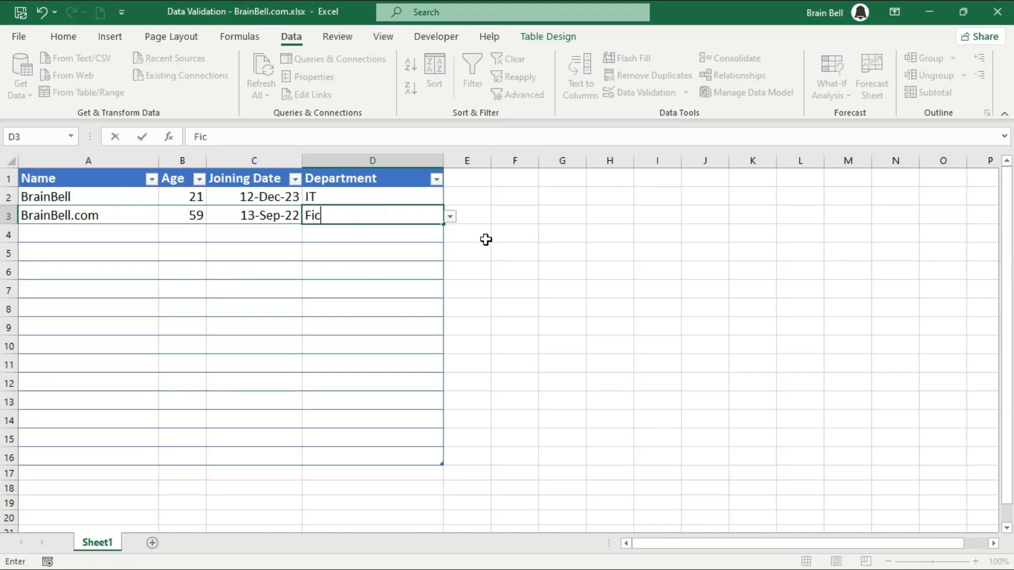
{"action": "key", "text": "Return"}
{"action": "left_click", "coordinate": [450, 334]}
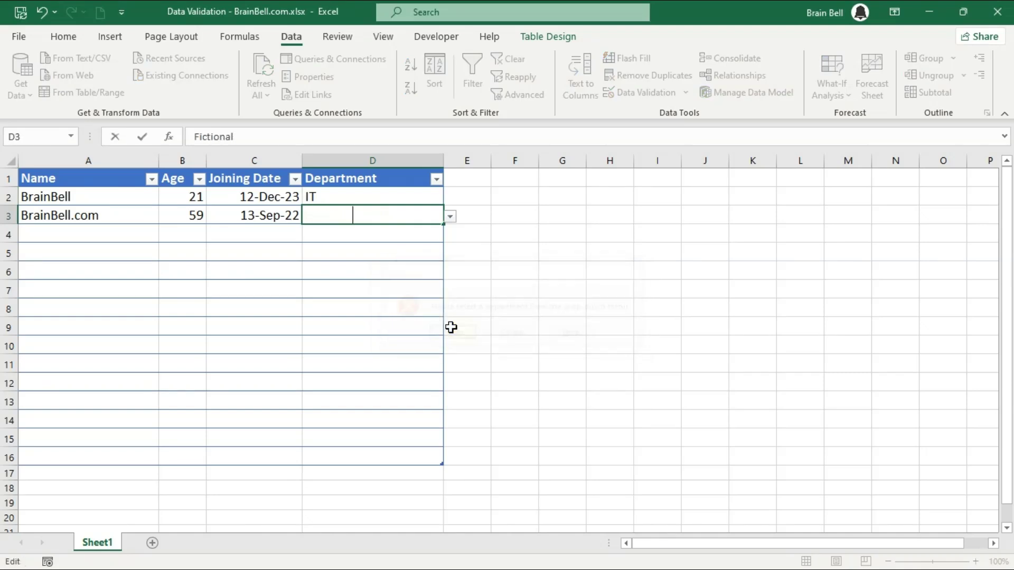
{"action": "key", "text": "Return"}
{"action": "left_click", "coordinate": [451, 334]}
{"action": "key", "text": "Return"}
{"action": "left_click", "coordinate": [455, 331]}
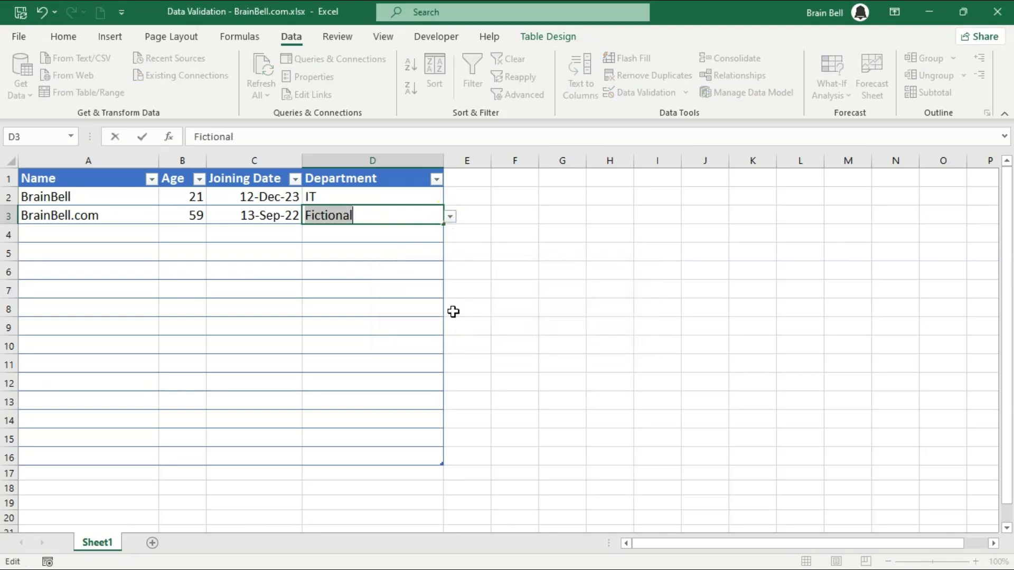
{"action": "key", "text": "BackSpace"}
{"action": "left_click", "coordinate": [449, 216]}
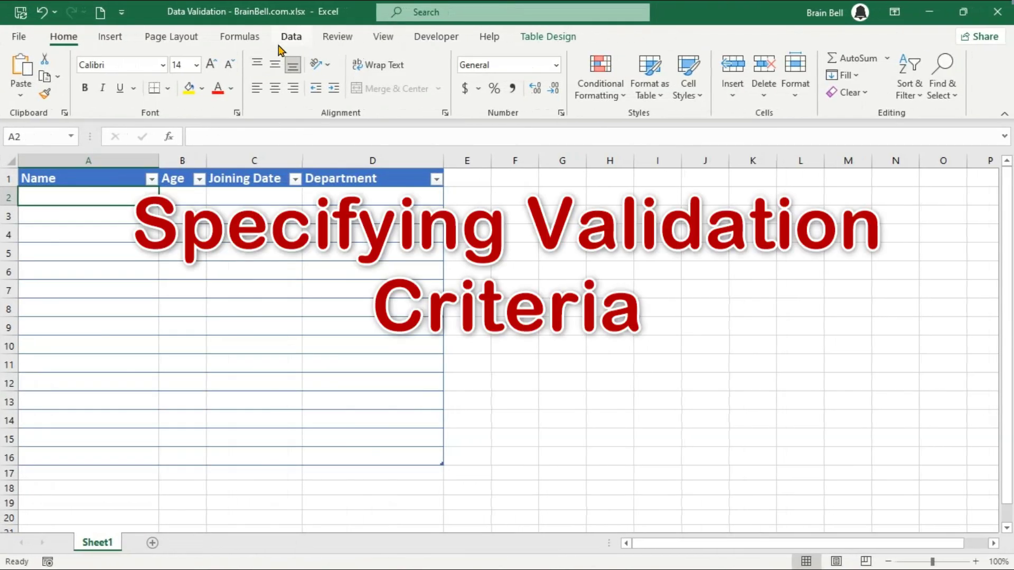
Step: Add a data validation rule to name cells A2:A16 allowing only a text length between 5 and 60
{"action": "left_click_drag", "start_coordinate": [89, 197], "coordinate": [86, 459]}
{"action": "left_click", "coordinate": [296, 39]}
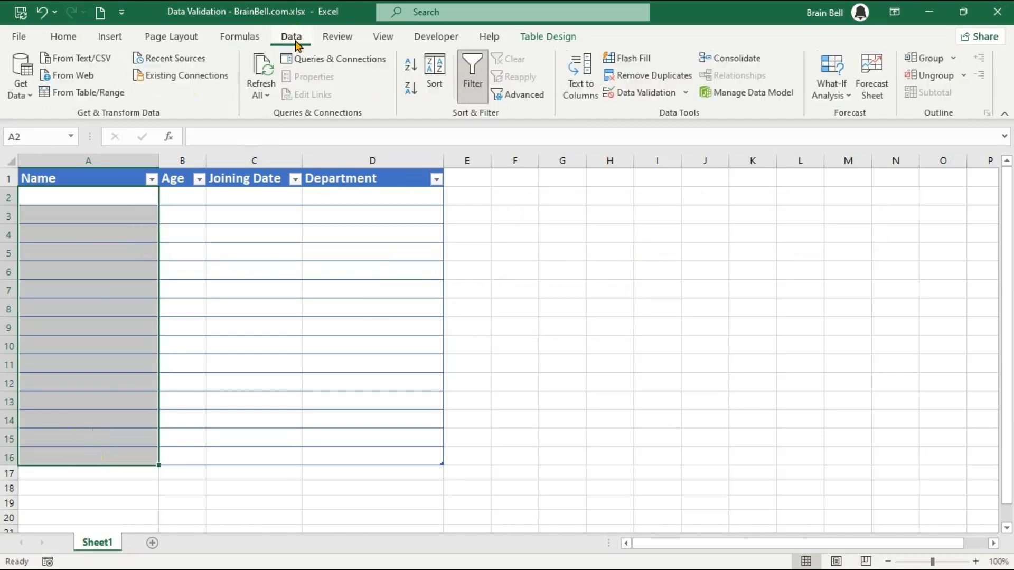
{"action": "left_click", "coordinate": [629, 96]}
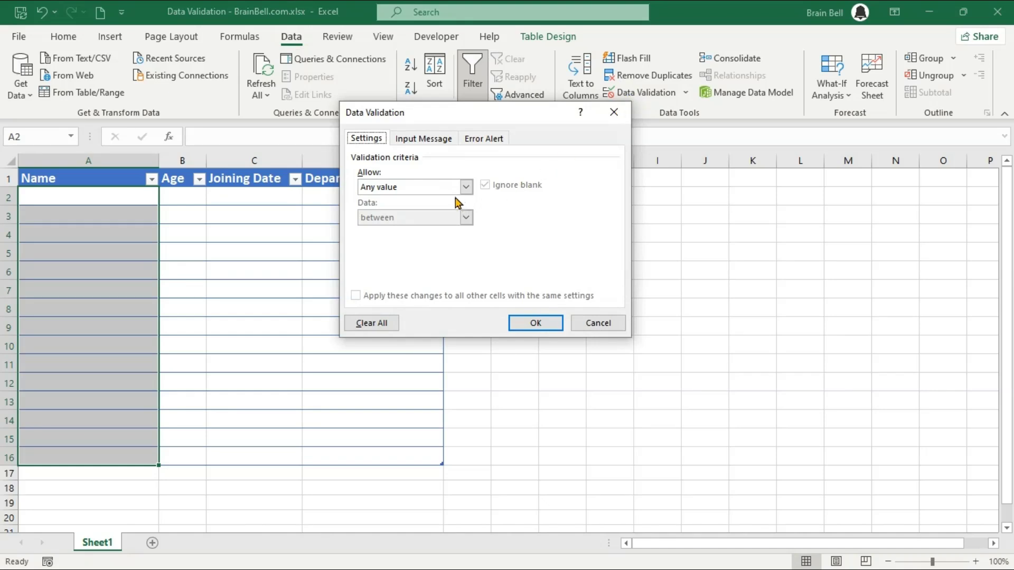
{"action": "left_click", "coordinate": [423, 188]}
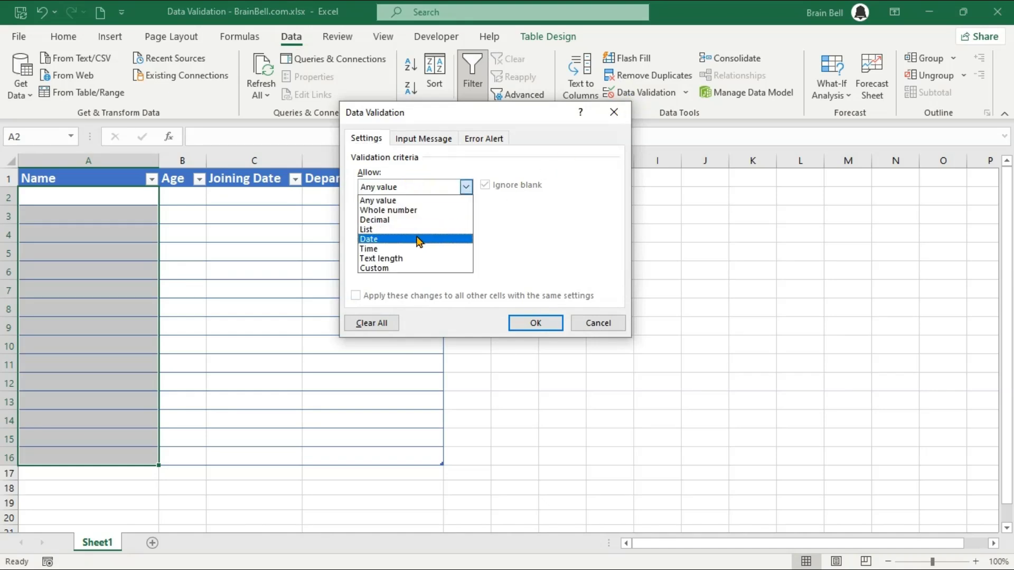
{"action": "left_click", "coordinate": [432, 259]}
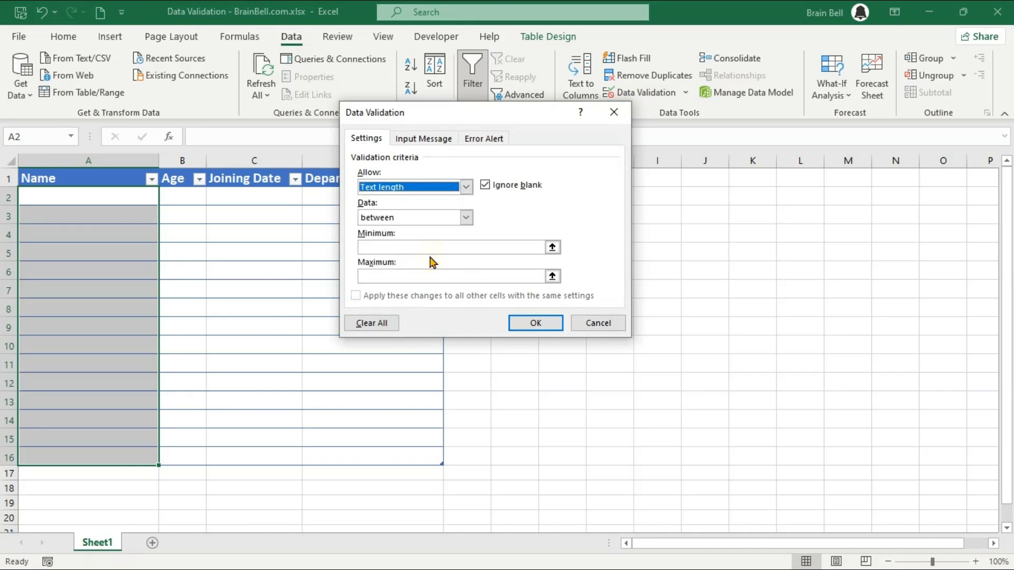
{"action": "left_click", "coordinate": [405, 218]}
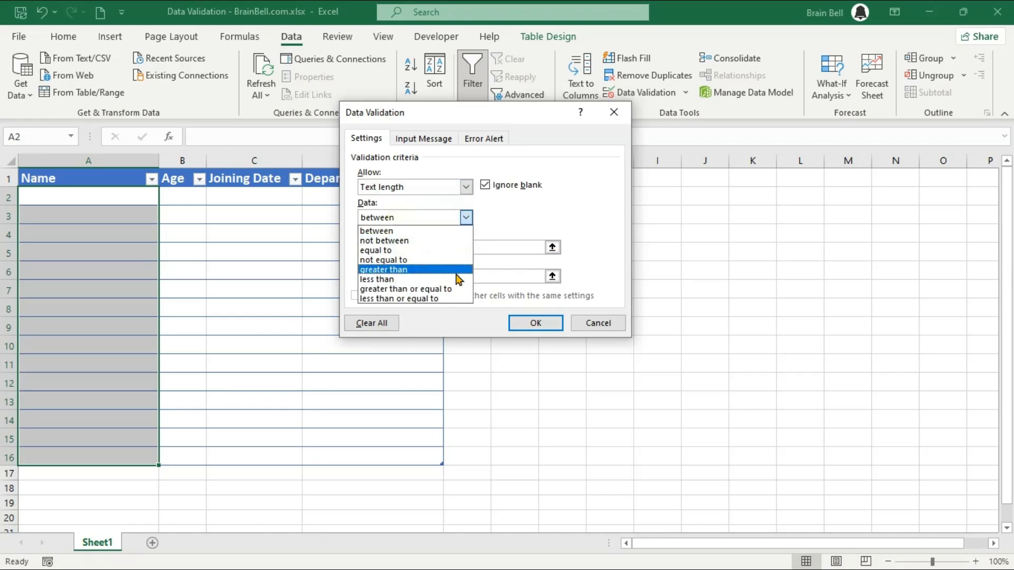
{"action": "left_click", "coordinate": [453, 231]}
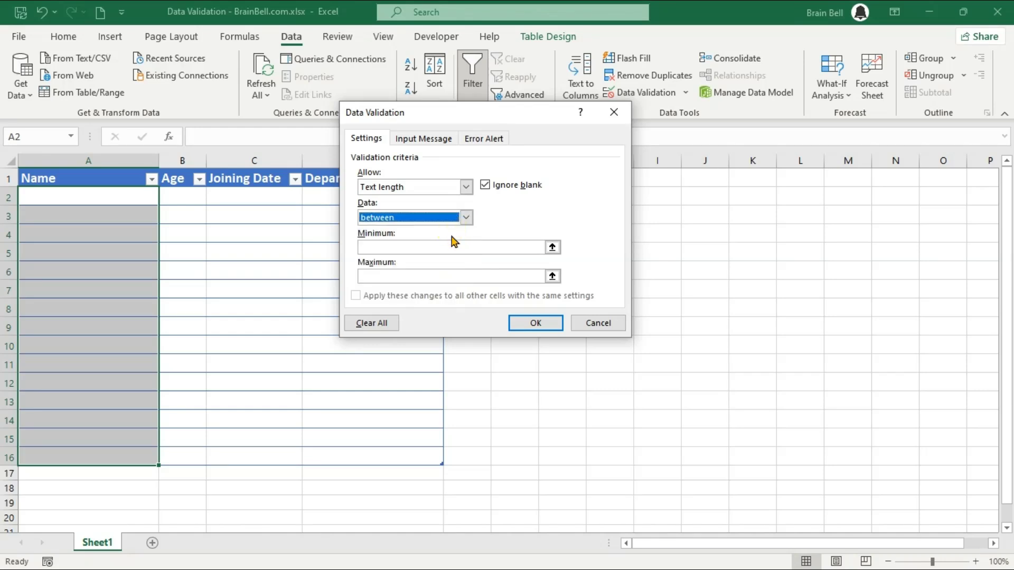
{"action": "left_click", "coordinate": [452, 248]}
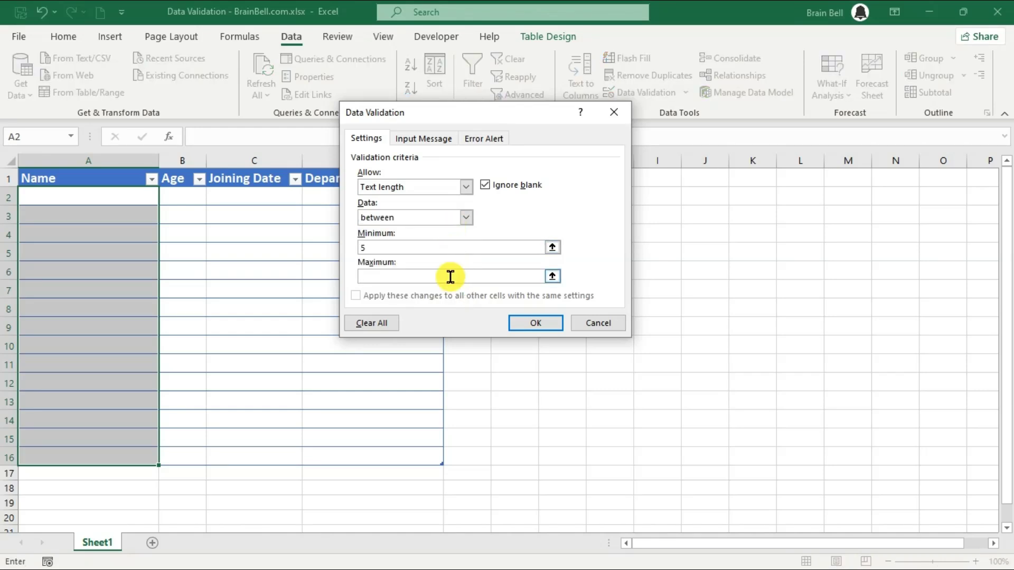
{"action": "left_click", "coordinate": [449, 276]}
{"action": "left_click", "coordinate": [522, 323]}
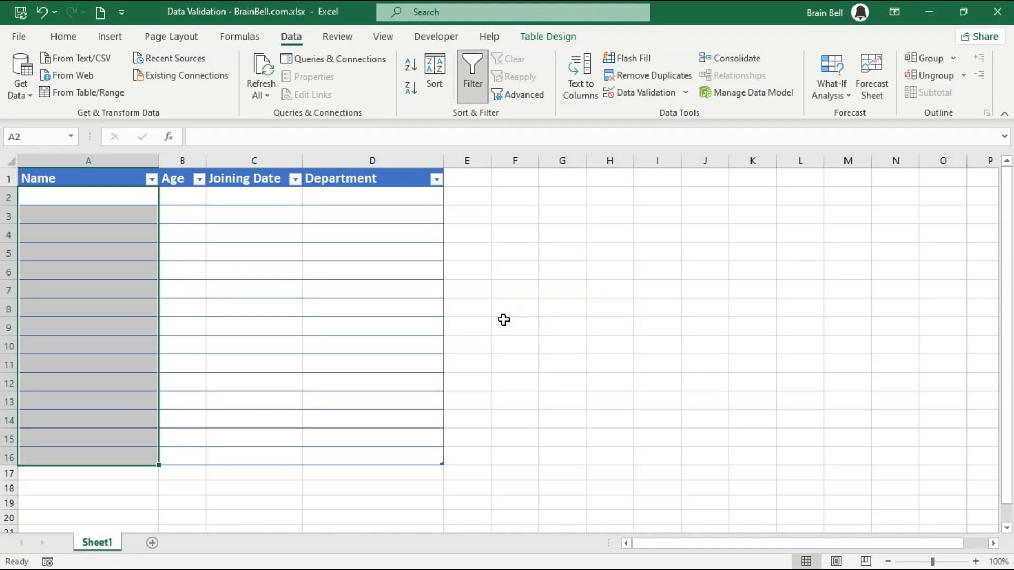
Step: Test the text length rule by entering 123 and My Name in cell A2, and clear the cell
{"action": "left_click", "coordinate": [82, 203]}
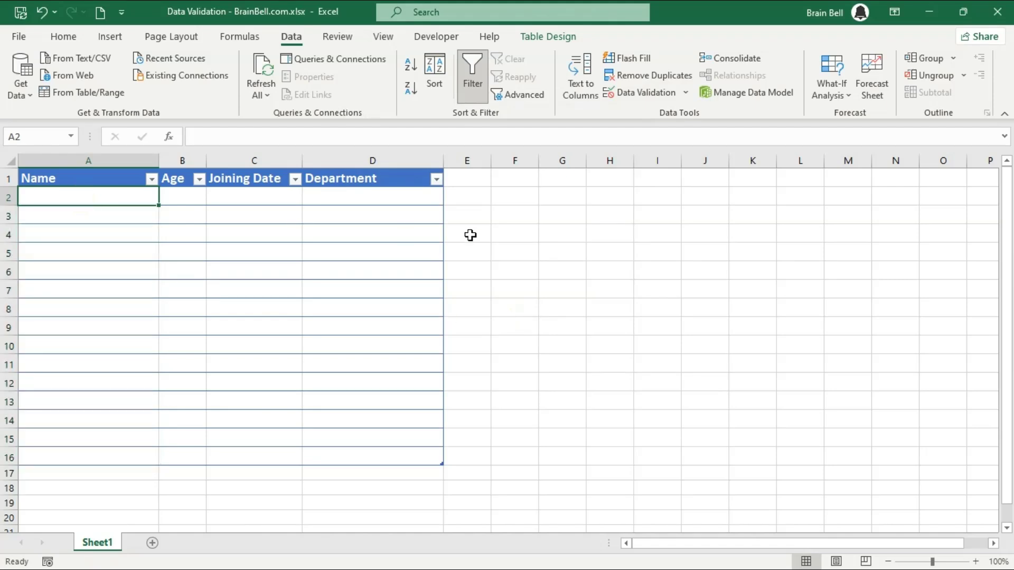
{"action": "type", "text": "123"}
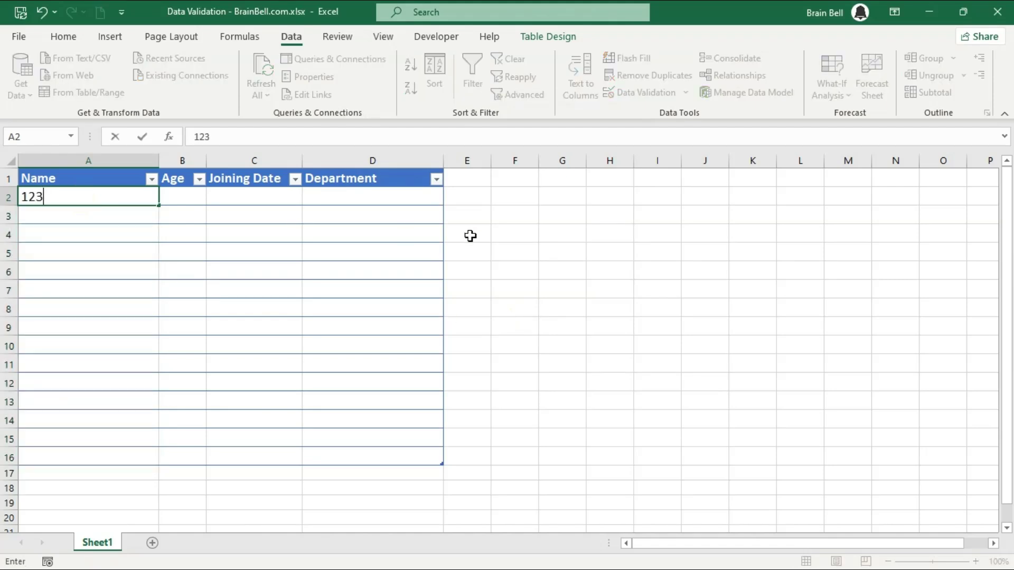
{"action": "key", "text": "Return"}
{"action": "key", "text": "Return"}
{"action": "type", "text": "My Name"}
{"action": "key", "text": "Return"}
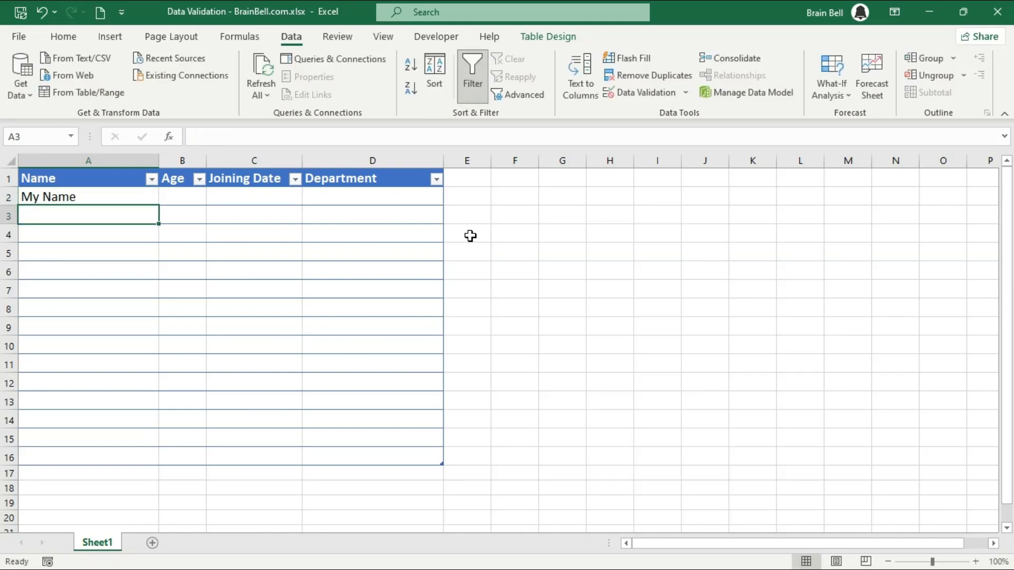
{"action": "key", "text": "Up"}
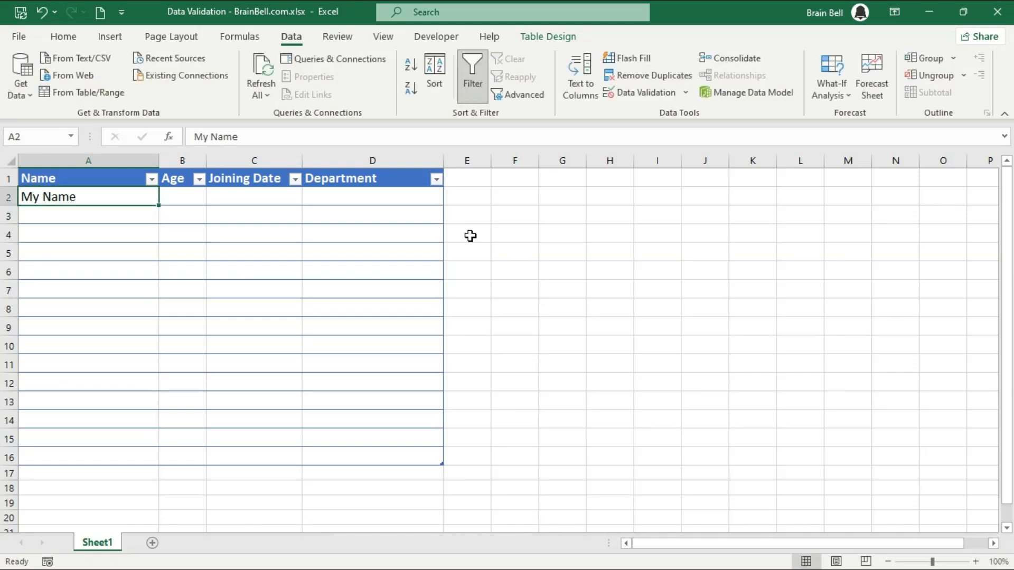
{"action": "key", "text": "Delete"}
Step: Give A2:A16 an input message titled "Enter Full Name" with the text "Minimum 5 and maximum 60 characters are allowed"
{"action": "key", "text": "shift+Down"}
{"action": "key", "text": "shift+Down"}
{"action": "key", "text": "shift+Down"}
{"action": "key", "text": "shift+Down"}
{"action": "key", "text": "shift+Down"}
{"action": "key", "text": "shift+Down"}
{"action": "key", "text": "shift+Down"}
{"action": "key", "text": "shift+Down"}
{"action": "key", "text": "shift+Down"}
{"action": "key", "text": "shift+Down"}
{"action": "key", "text": "shift+Down"}
{"action": "key", "text": "shift+Down"}
{"action": "key", "text": "shift+Down"}
{"action": "key", "text": "shift+Down"}
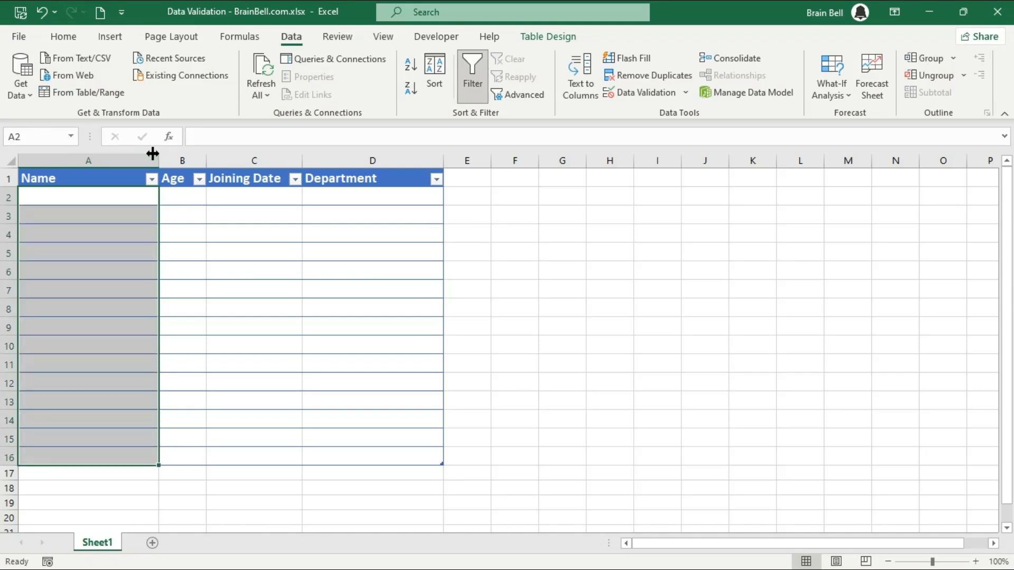
{"action": "left_click", "coordinate": [623, 95]}
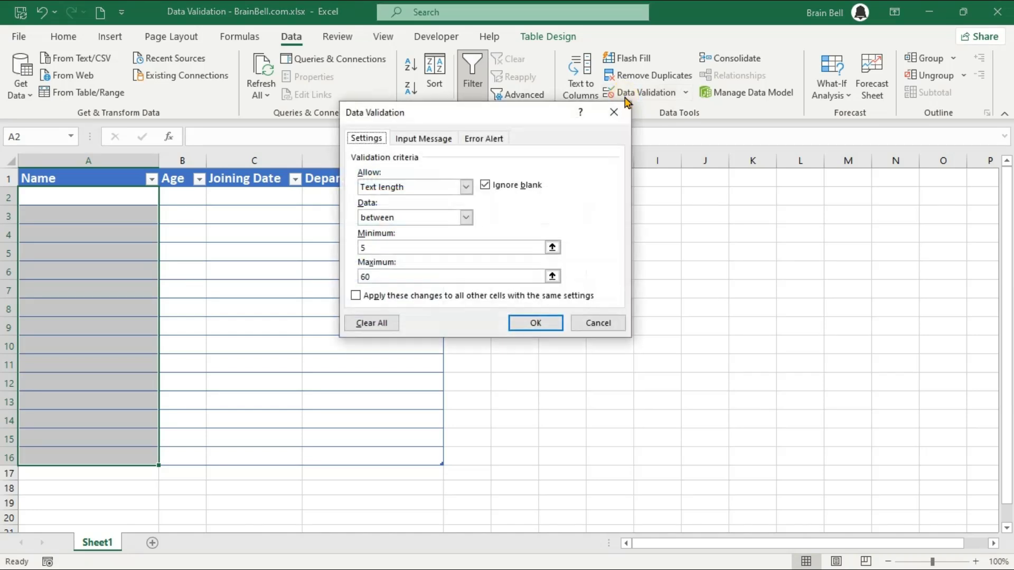
{"action": "left_click", "coordinate": [428, 140]}
{"action": "left_click", "coordinate": [415, 206]}
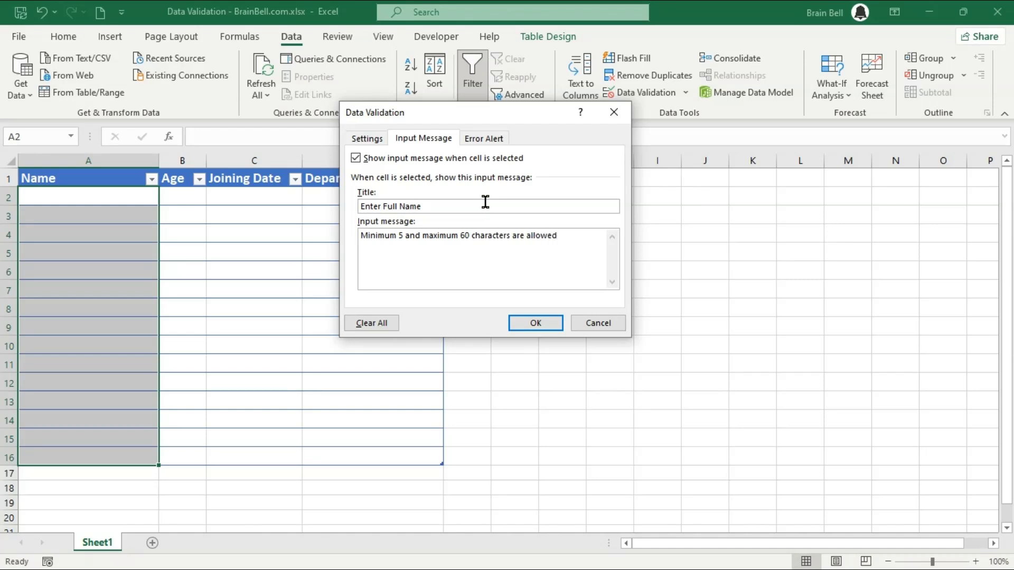
{"action": "left_click", "coordinate": [538, 323]}
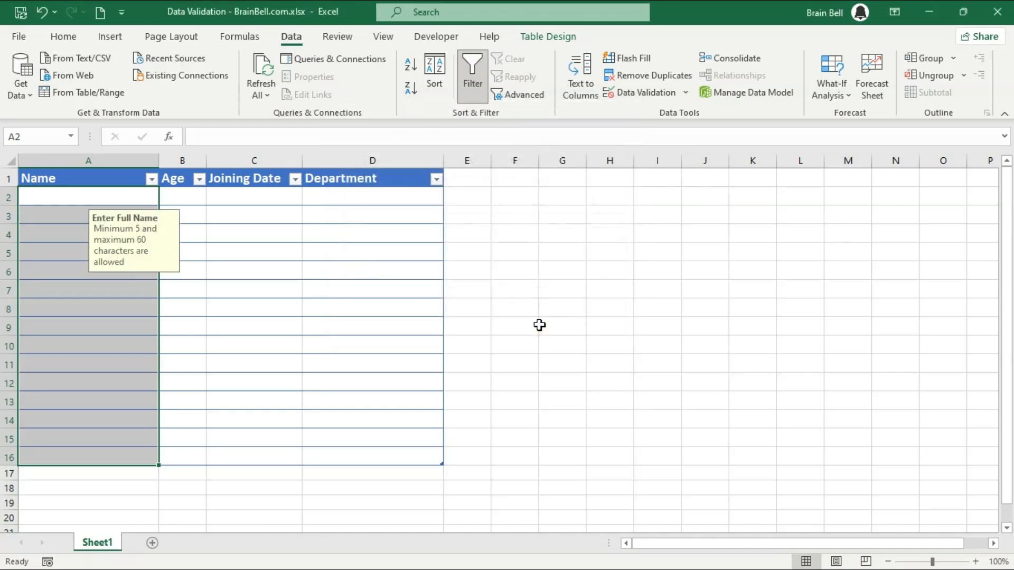
Step: Check the input message on the name cells A2, A6 and A13
{"action": "left_click", "coordinate": [193, 236]}
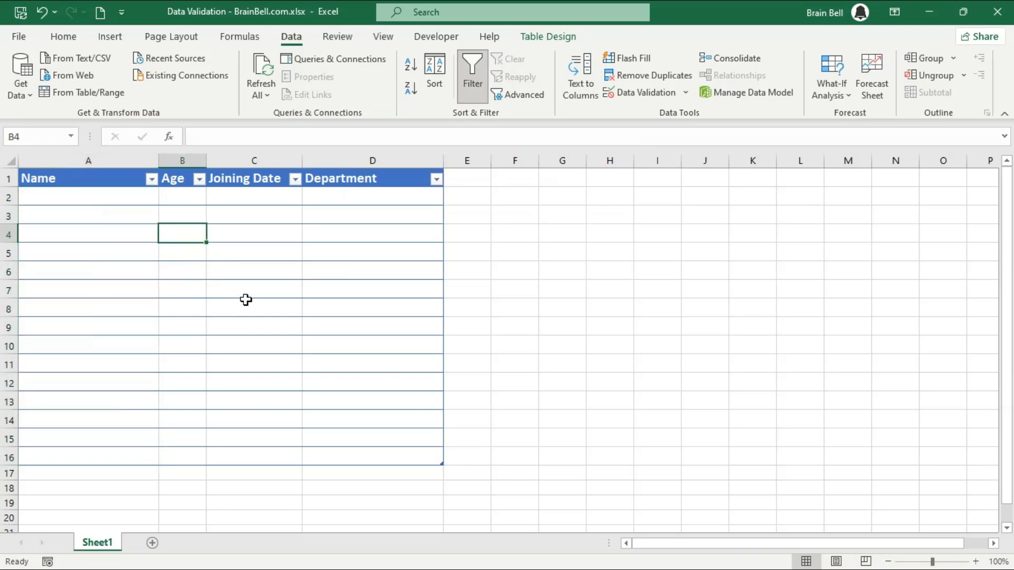
{"action": "left_click", "coordinate": [127, 201]}
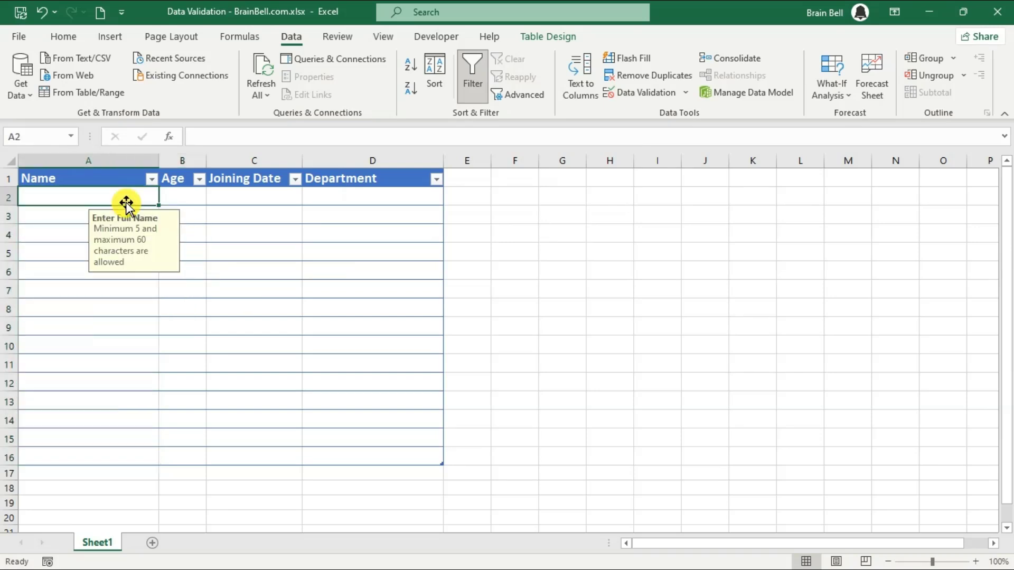
{"action": "left_click", "coordinate": [230, 252]}
{"action": "left_click", "coordinate": [88, 272]}
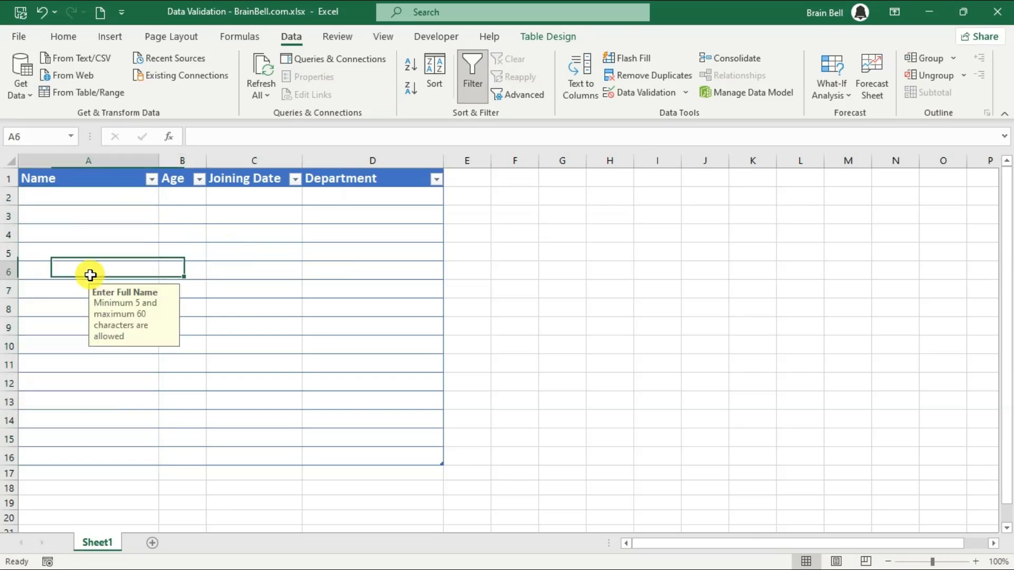
{"action": "left_click", "coordinate": [108, 399]}
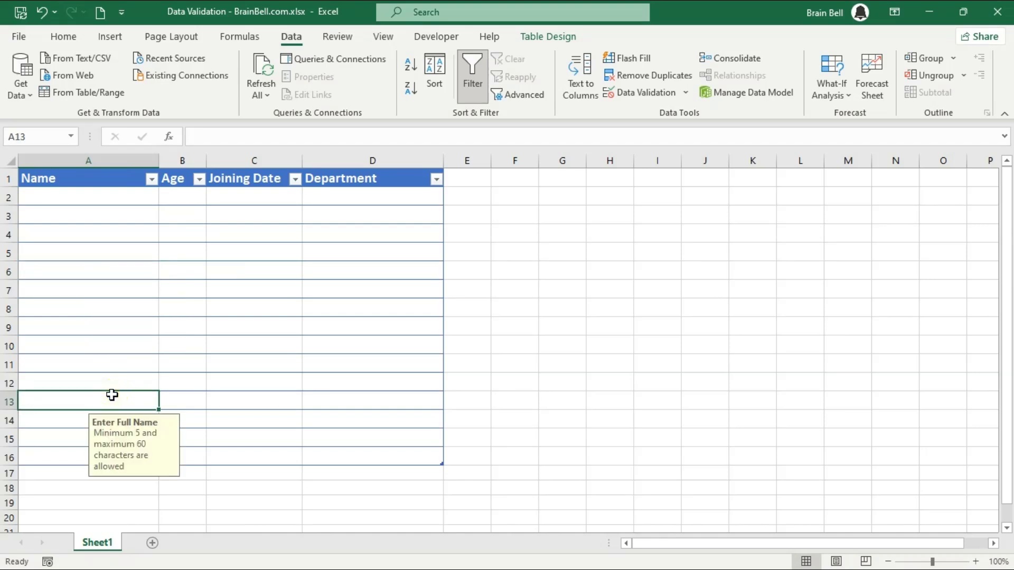
{"action": "left_click", "coordinate": [269, 290]}
Step: Give A2:A16 a Stop error alert titled "Error!" with the message "Please enter minimum 5 and maximum characters"
{"action": "left_click_drag", "start_coordinate": [125, 200], "coordinate": [112, 457]}
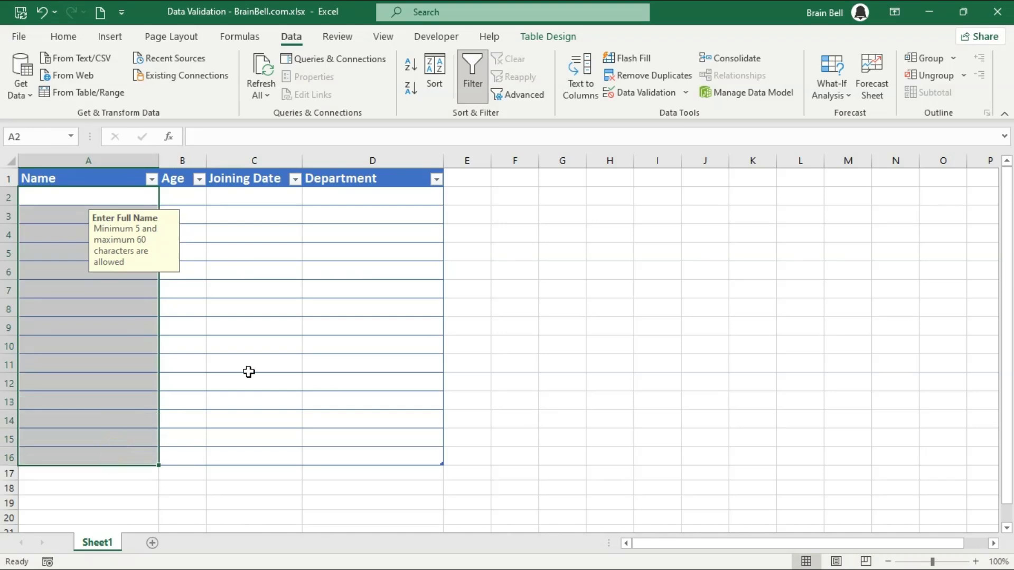
{"action": "left_click", "coordinate": [647, 96]}
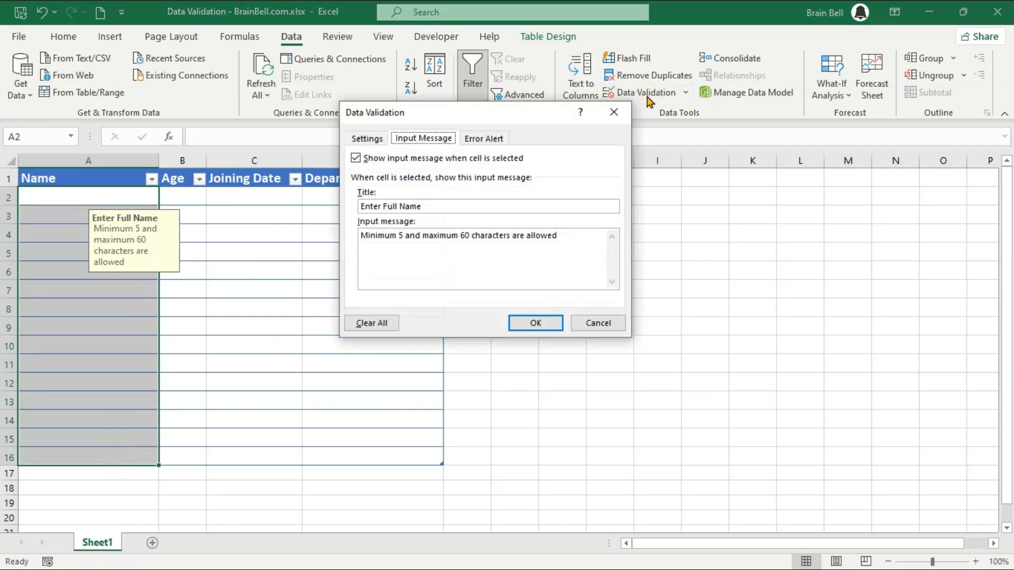
{"action": "left_click", "coordinate": [478, 139]}
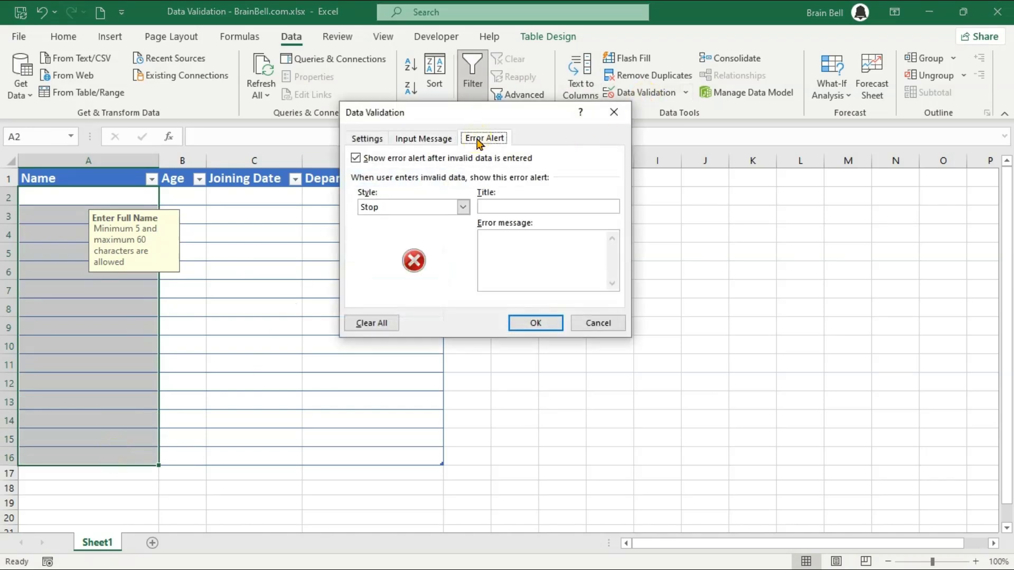
{"action": "left_click", "coordinate": [452, 210]}
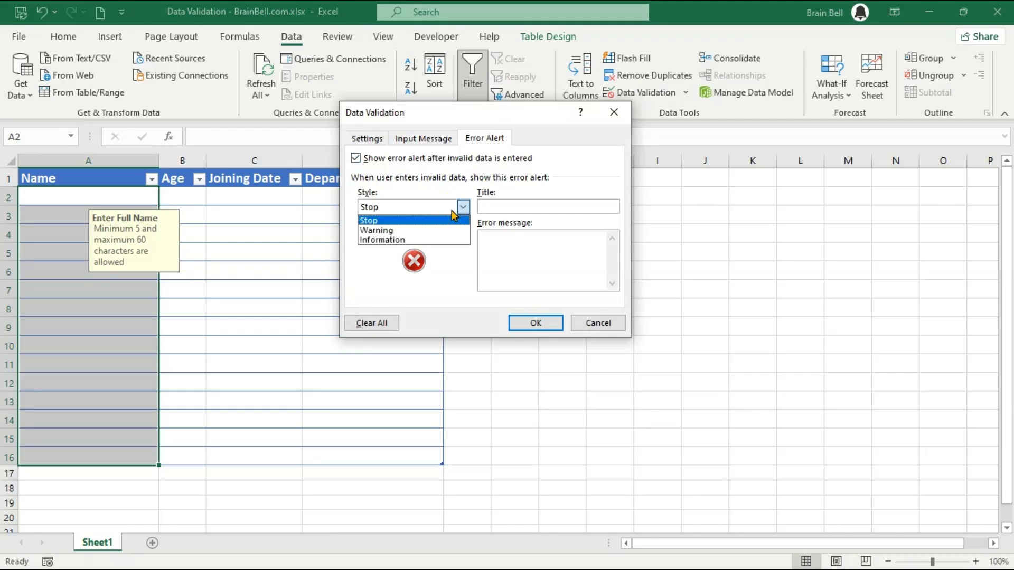
{"action": "left_click", "coordinate": [452, 210]}
{"action": "left_click", "coordinate": [495, 207]}
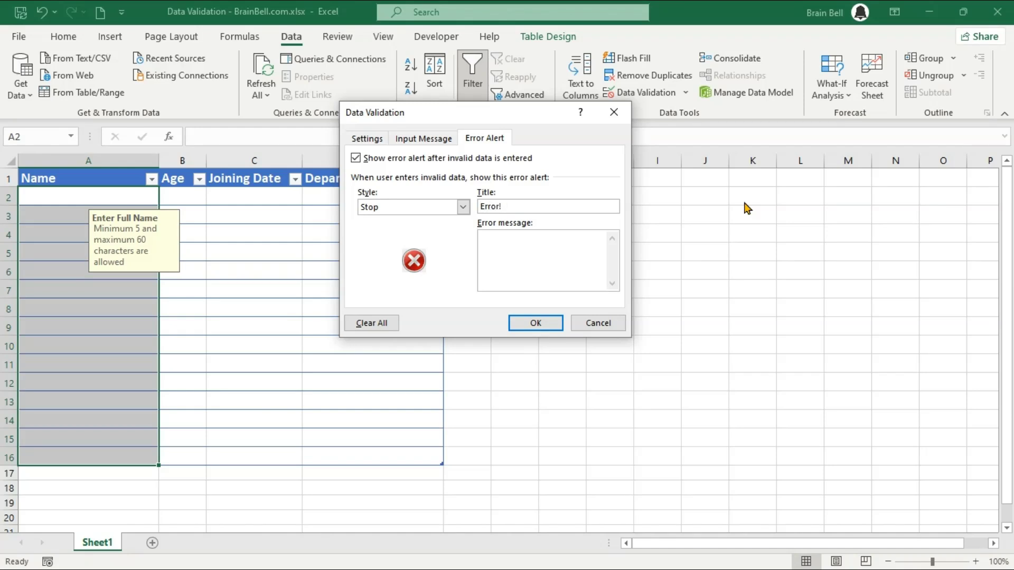
{"action": "type", "text": "lease enter minimum 5 and maximum 60 characters"}
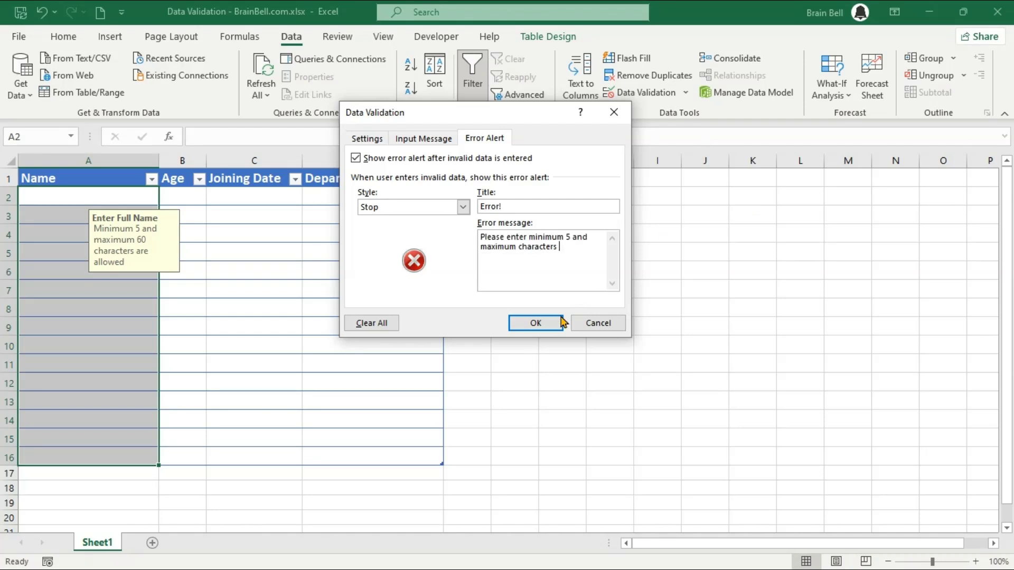
{"action": "left_click", "coordinate": [549, 322]}
Step: Test the name validation by entering abc and My Name in A2, BrainBell in A3 and BrainBell 123 in A4
{"action": "type", "text": "abc"}
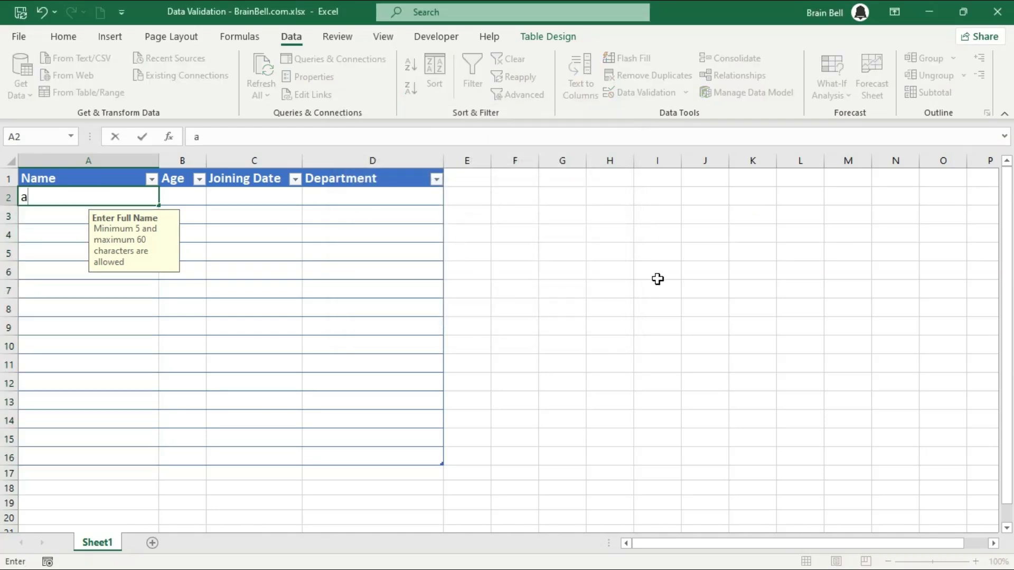
{"action": "key", "text": "Return"}
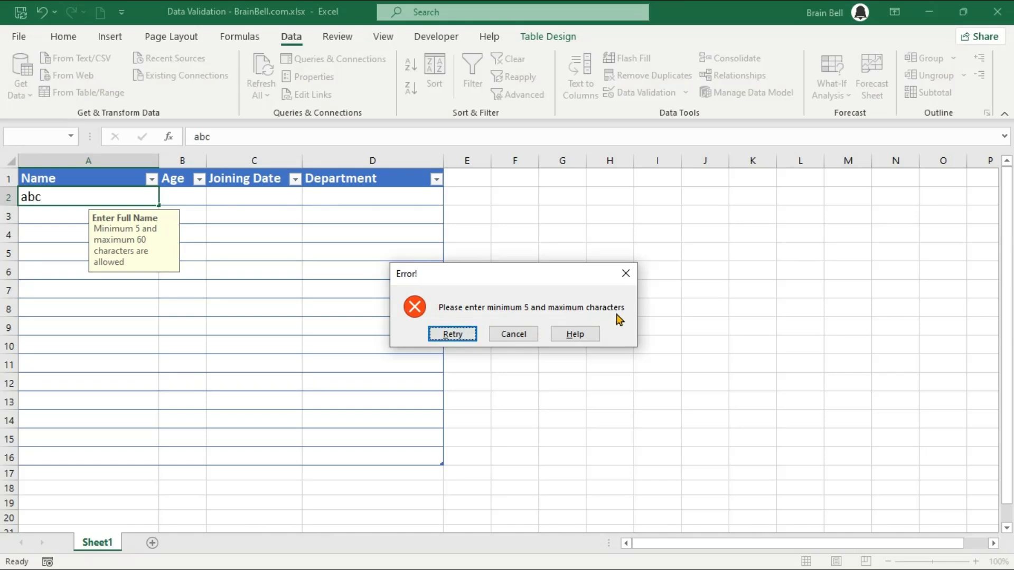
{"action": "left_click", "coordinate": [457, 335]}
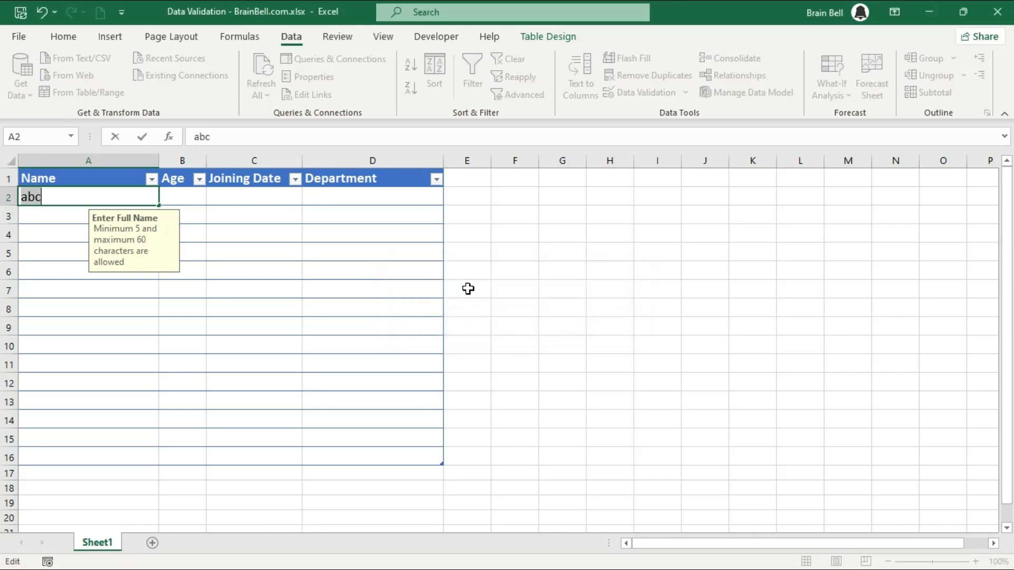
{"action": "type", "text": "My Name"}
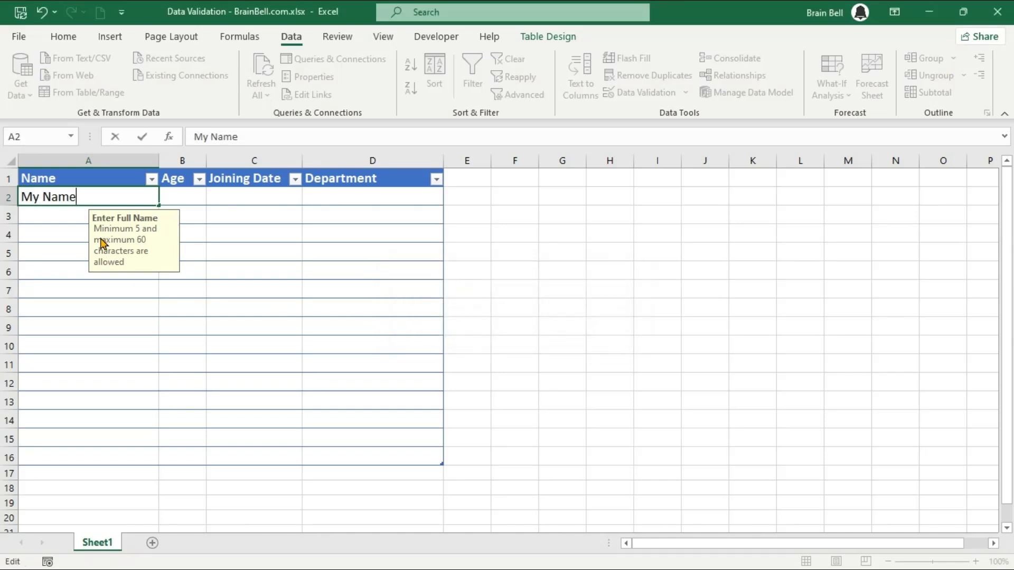
{"action": "key", "text": "Return"}
{"action": "type", "text": "BrainBell"}
{"action": "key", "text": "Return"}
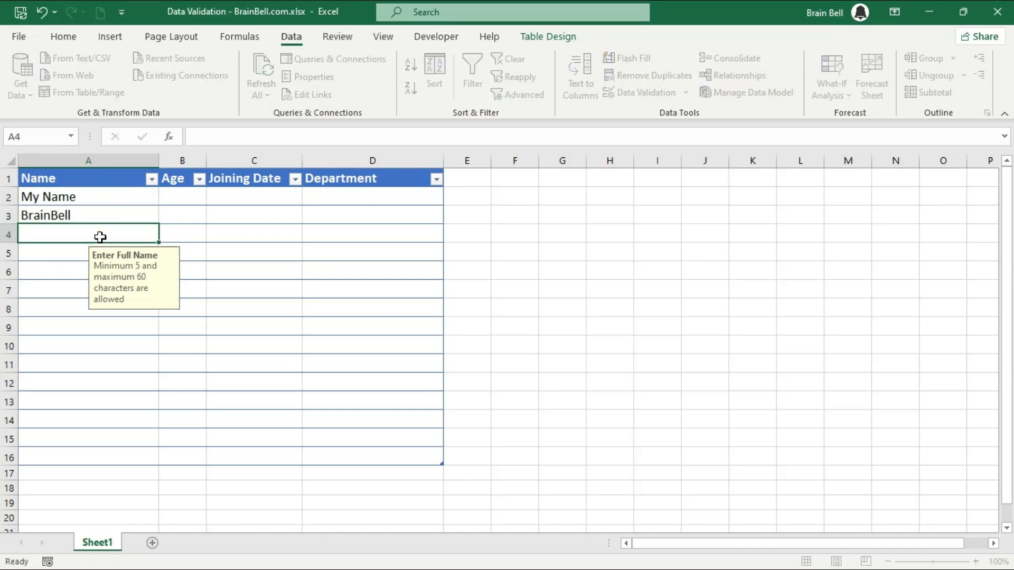
{"action": "type", "text": "BrainBell 123"}
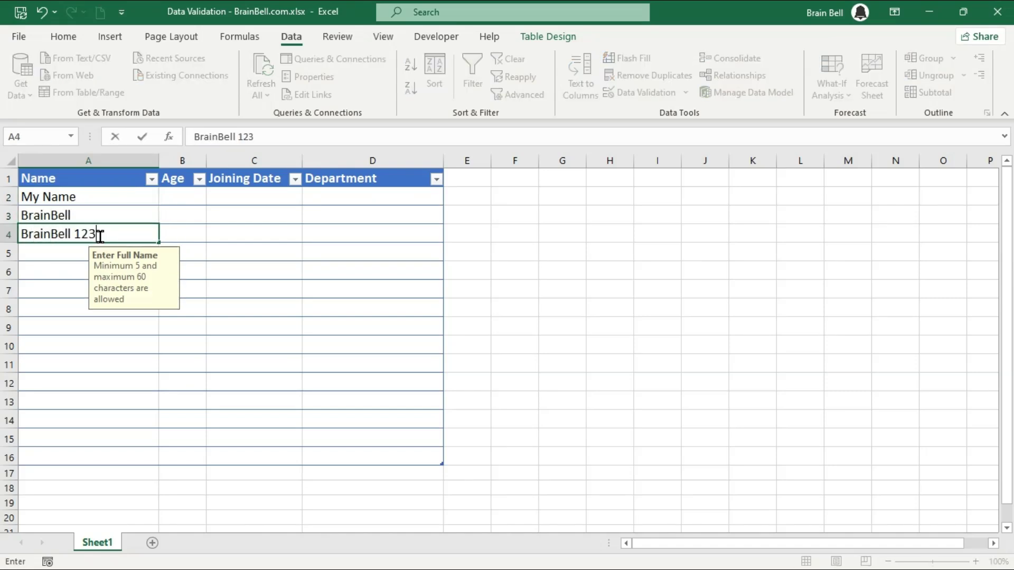
{"action": "key", "text": "Return"}
Step: Clear the test names from cells A2:A4
{"action": "left_click", "coordinate": [101, 237]}
{"action": "key", "text": "Delete"}
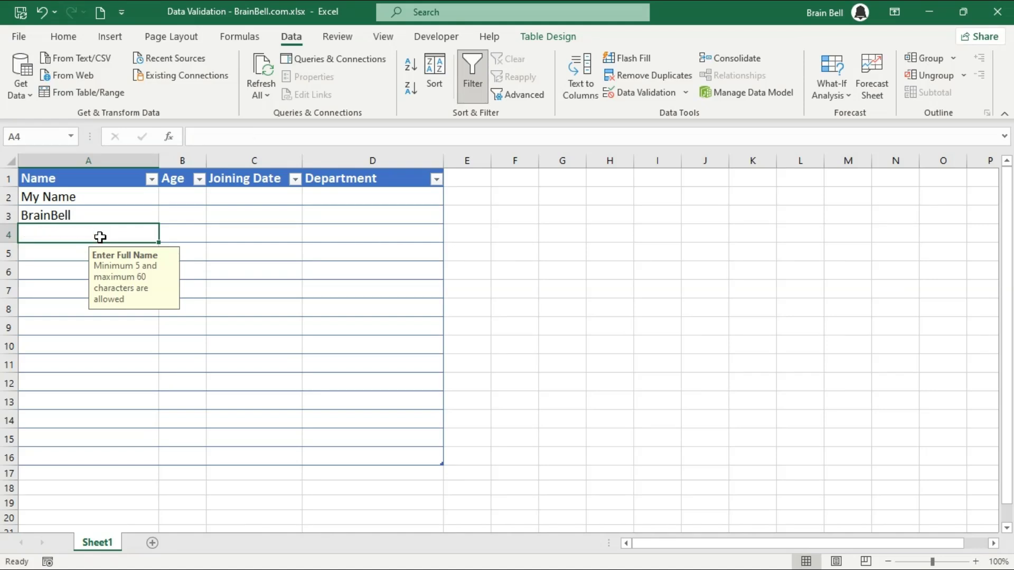
{"action": "key", "text": "Up"}
{"action": "key", "text": "Up"}
{"action": "key", "text": "shift+Down"}
{"action": "key", "text": "Delete"}
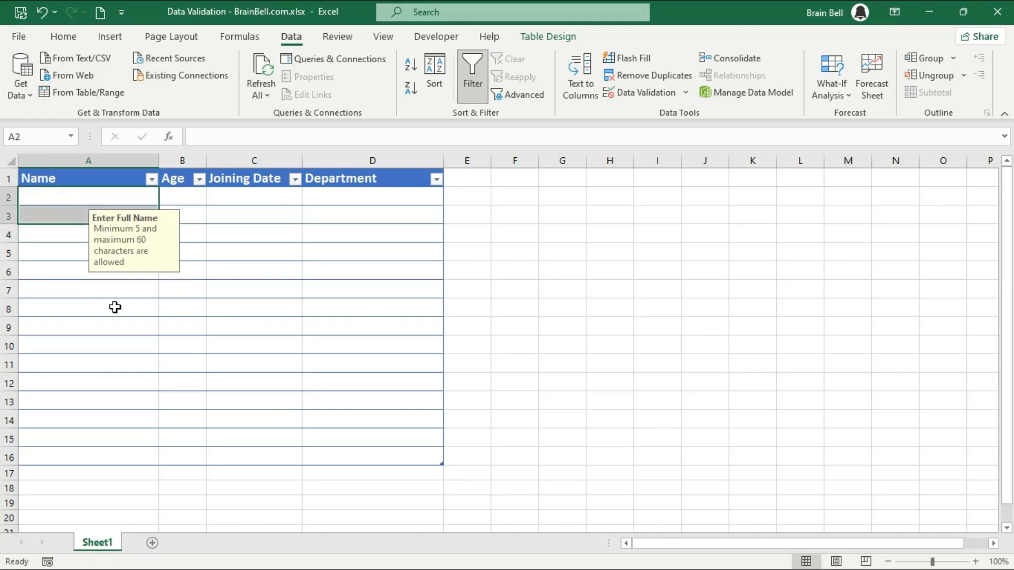
{"action": "left_click", "coordinate": [136, 278]}
Step: Set a data validation rule on age cells B2:B16 allowing only whole numbers between 21 and 60
{"action": "left_click_drag", "start_coordinate": [190, 199], "coordinate": [190, 456]}
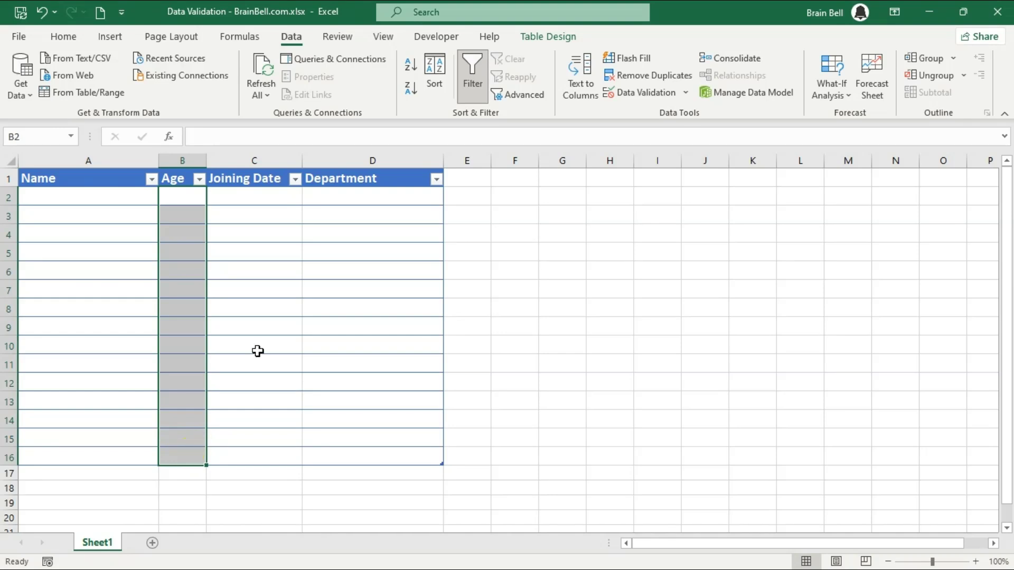
{"action": "left_click", "coordinate": [610, 98]}
{"action": "left_click", "coordinate": [372, 139]}
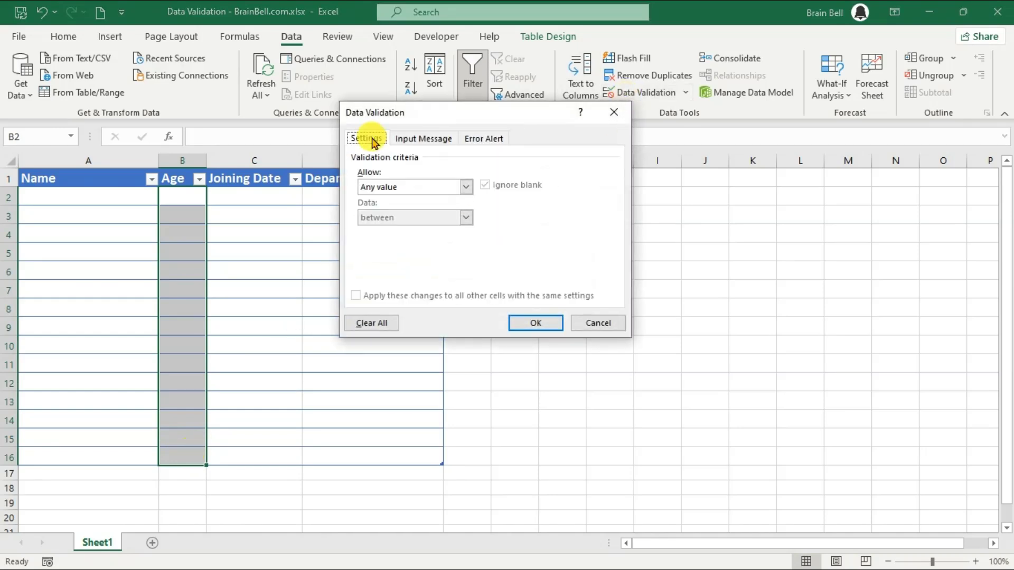
{"action": "left_click", "coordinate": [464, 186]}
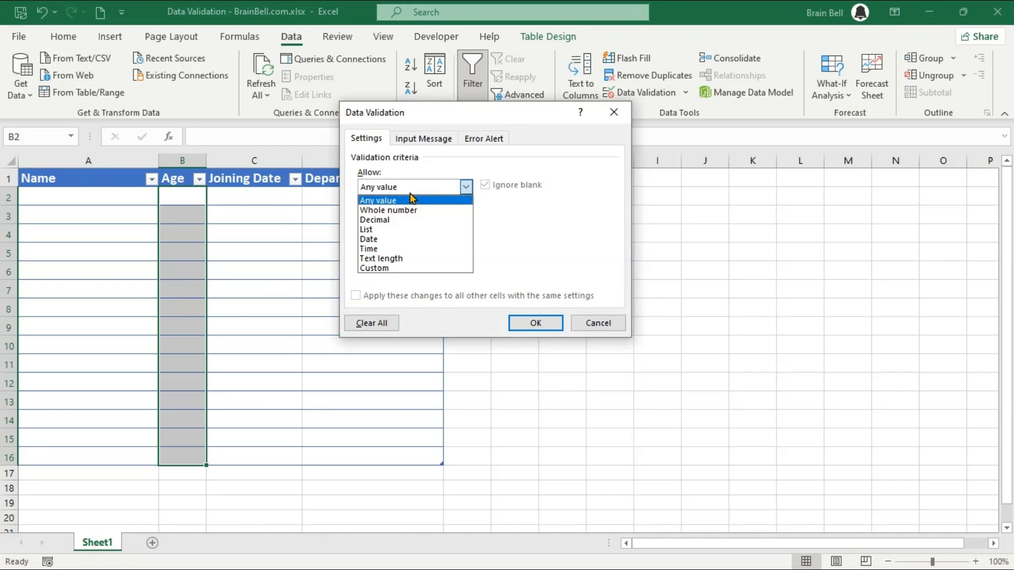
{"action": "left_click", "coordinate": [417, 210]}
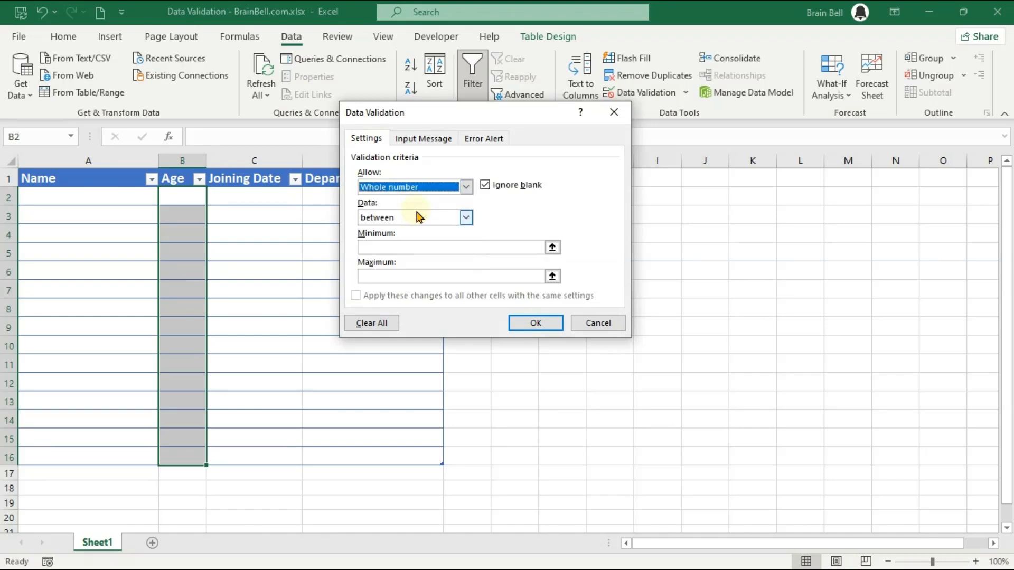
{"action": "left_click", "coordinate": [432, 249]}
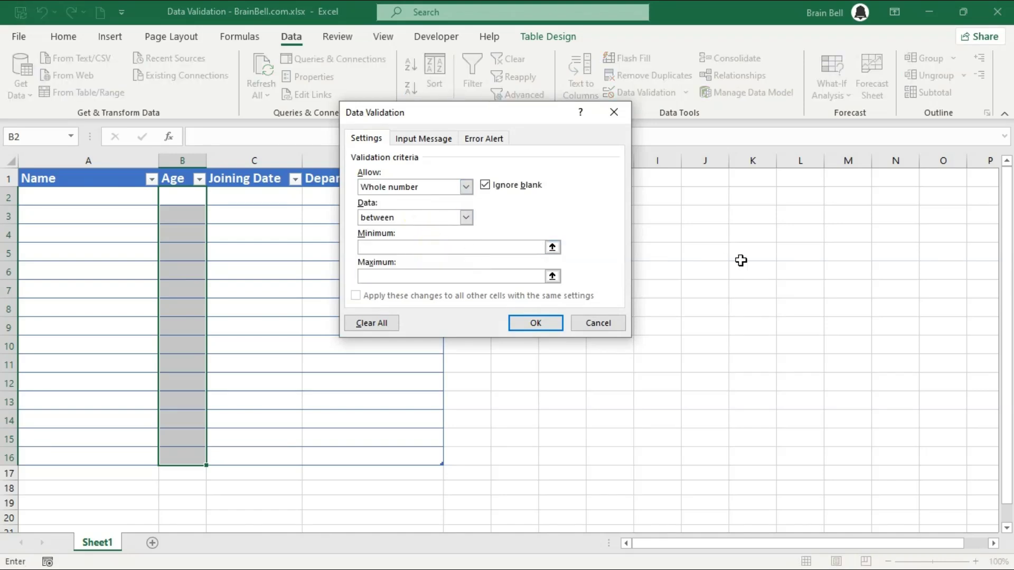
{"action": "left_click", "coordinate": [519, 276]}
Step: Give the age cells an input message titled "Age" with the text "Enter age at the time of joining."
{"action": "left_click", "coordinate": [445, 145]}
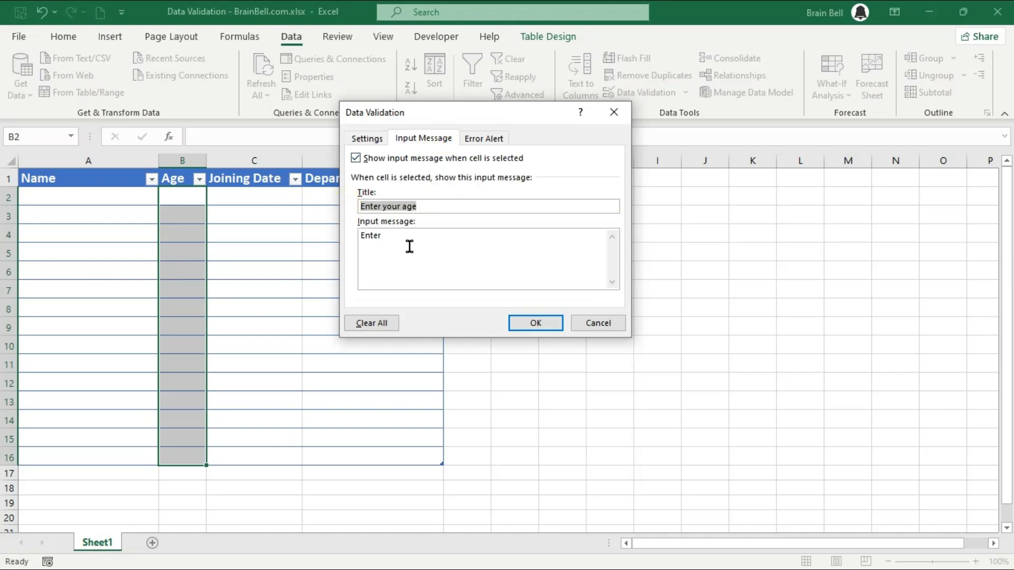
{"action": "type", "text": "Age"}
{"action": "key", "text": "Tab"}
{"action": "left_click", "coordinate": [409, 246]}
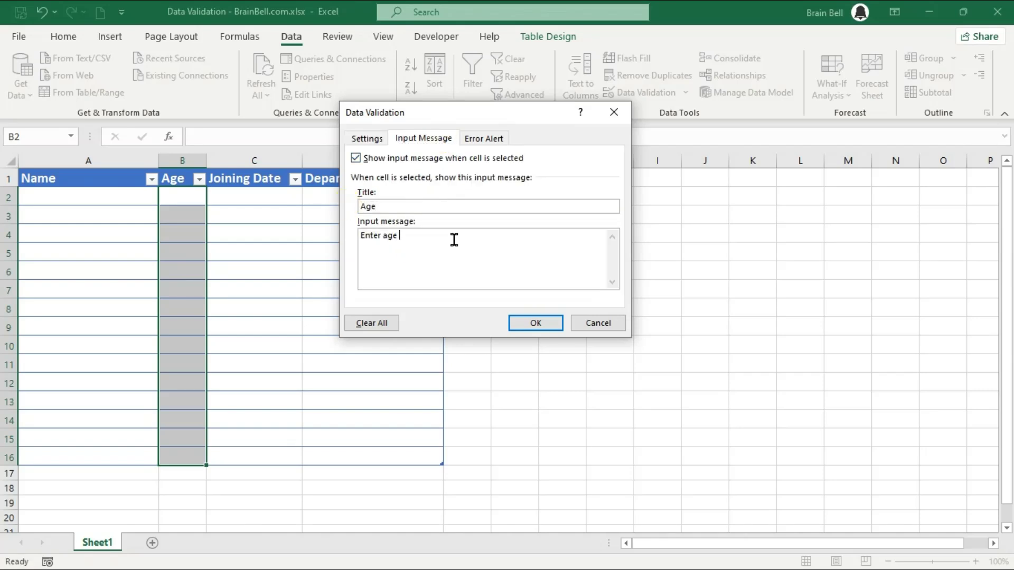
{"action": "type", "text": "age at the time of joining."}
Step: Add a Stop error alert titled "Error!" with the message "Age value must be between 21 and 60" and apply the age validation
{"action": "left_click", "coordinate": [489, 140]}
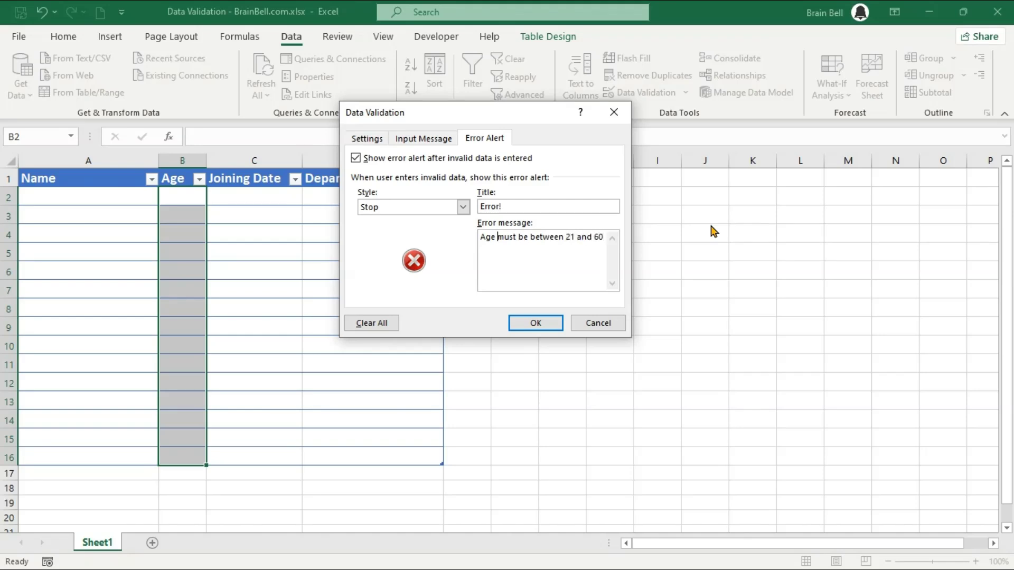
{"action": "type", "text": "value"}
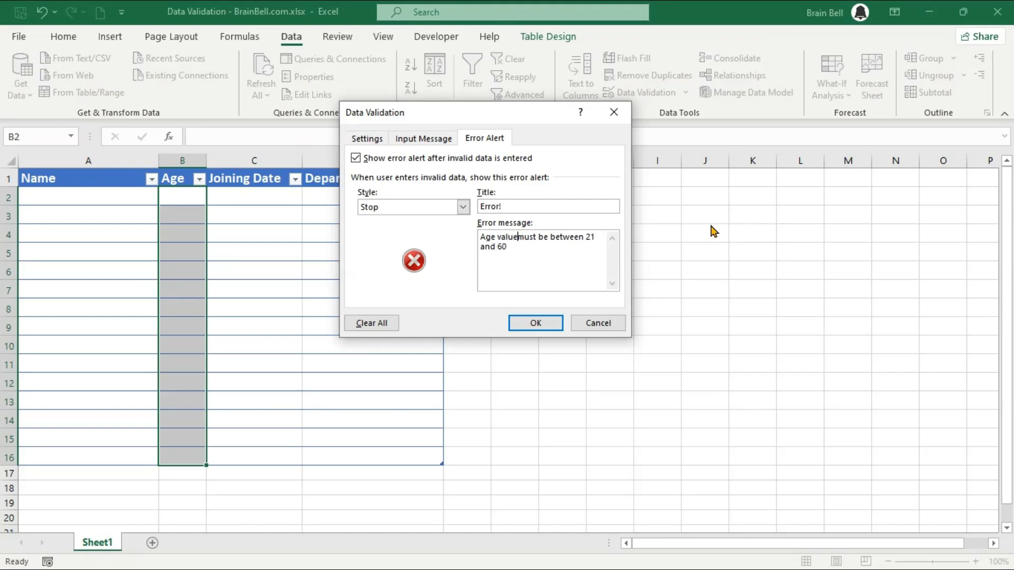
{"action": "left_click", "coordinate": [544, 330]}
Step: Test the age rule by entering 18 and 22 in cell B2, and clear the cell
{"action": "left_click", "coordinate": [170, 198]}
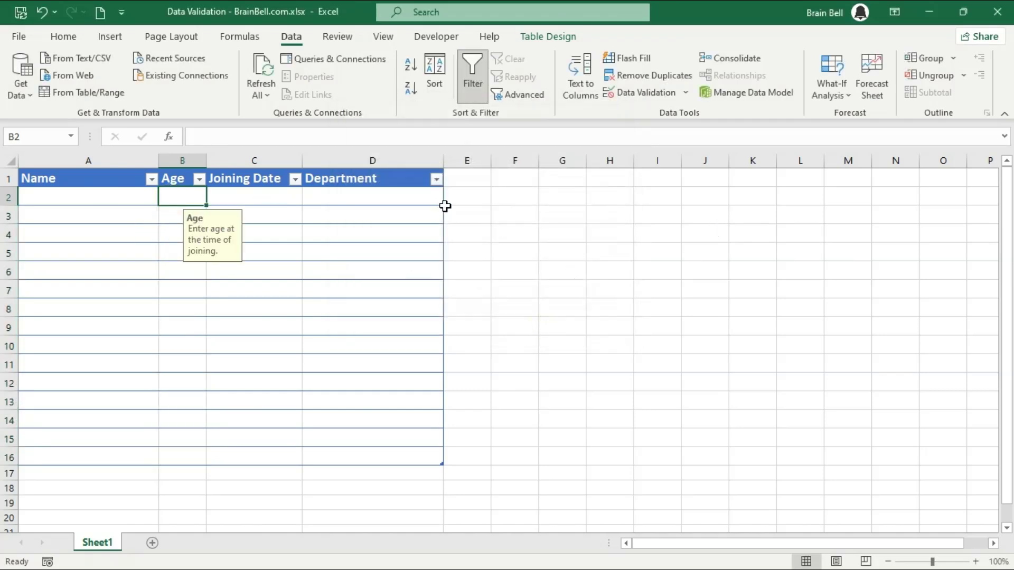
{"action": "type", "text": "18"}
{"action": "key", "text": "Return"}
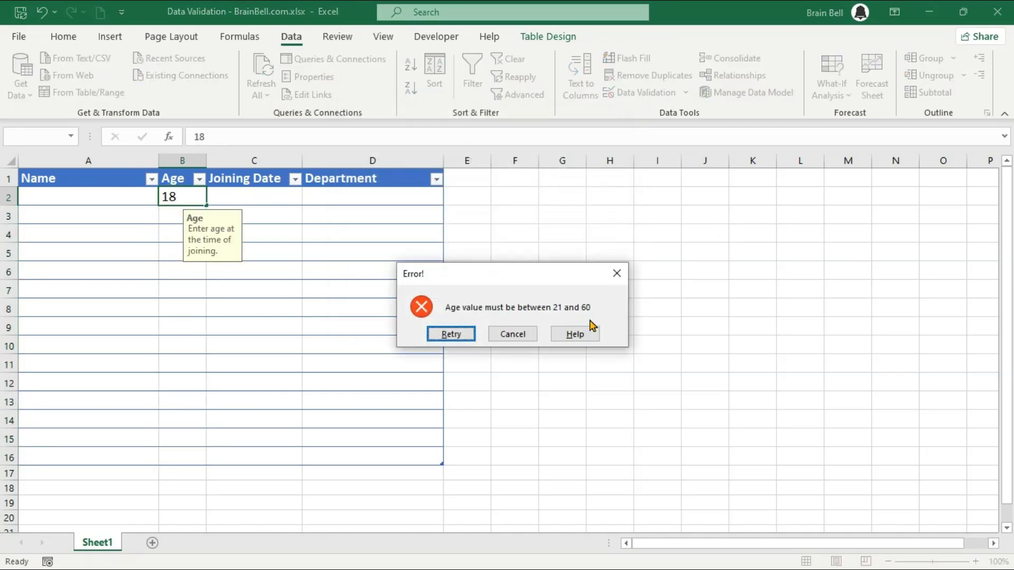
{"action": "left_click", "coordinate": [451, 334]}
{"action": "type", "text": "22"}
{"action": "key", "text": "Return"}
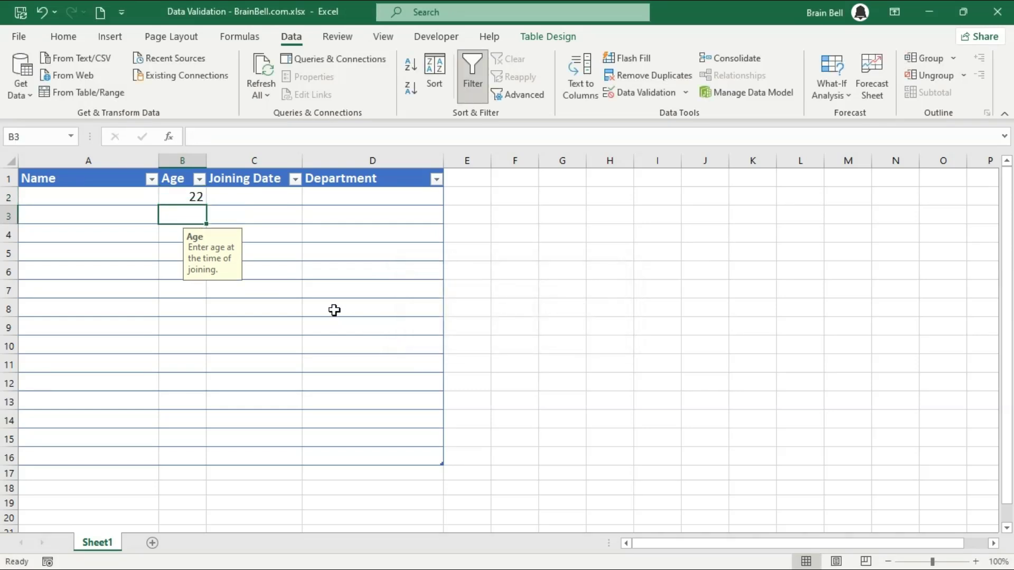
{"action": "key", "text": "Up"}
{"action": "key", "text": "Delete"}
Step: Set the validation rule for joining date cells C2:C16 to allow only dates less than =today()
{"action": "key", "text": "Right"}
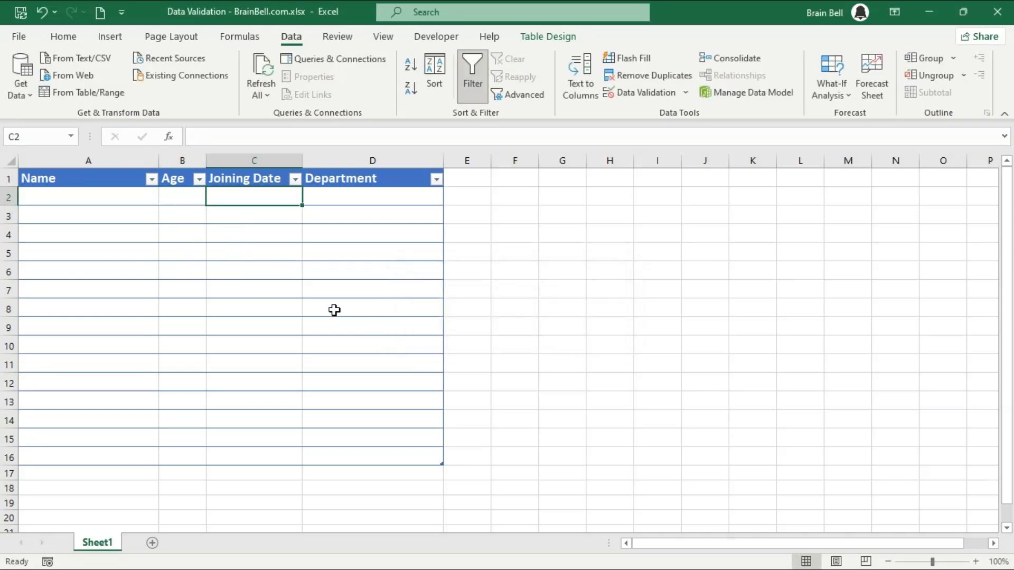
{"action": "key", "text": "shift+Down"}
{"action": "key", "text": "shift+Down"}
{"action": "key", "text": "shift+Down"}
{"action": "key", "text": "shift+Down"}
{"action": "key", "text": "shift+Down"}
{"action": "key", "text": "shift+Down"}
{"action": "key", "text": "shift+Down"}
{"action": "key", "text": "shift+Down"}
{"action": "key", "text": "shift+Down"}
{"action": "key", "text": "shift+Down"}
{"action": "key", "text": "shift+Down"}
{"action": "key", "text": "shift+Down"}
{"action": "key", "text": "shift+Down"}
{"action": "key", "text": "shift+Down"}
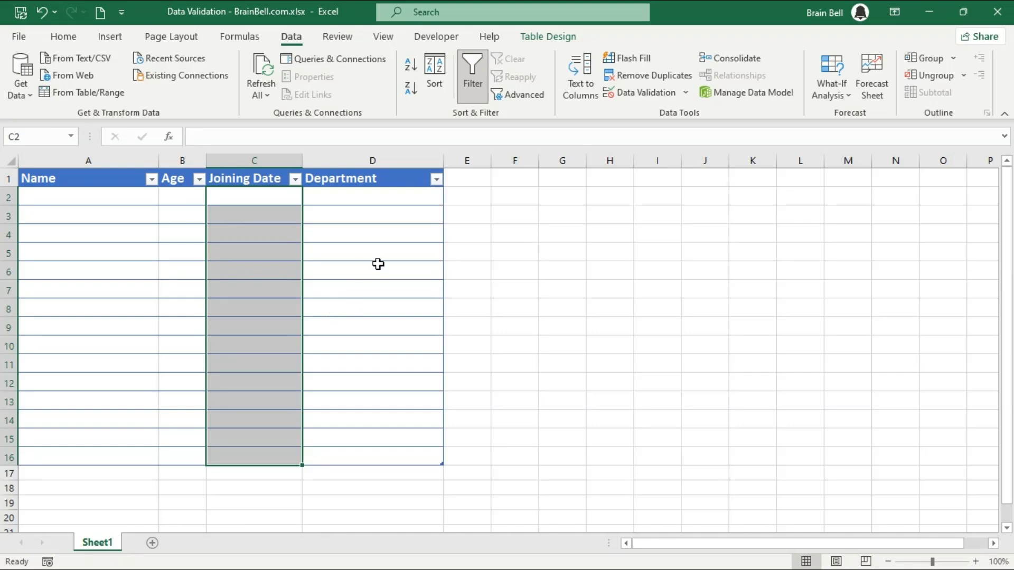
{"action": "left_click", "coordinate": [623, 100]}
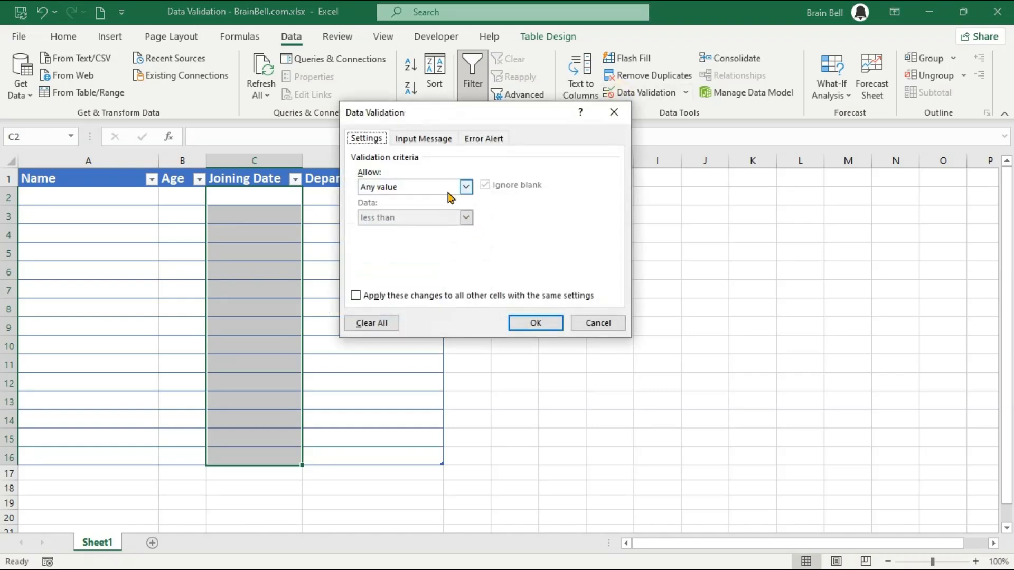
{"action": "left_click", "coordinate": [449, 191]}
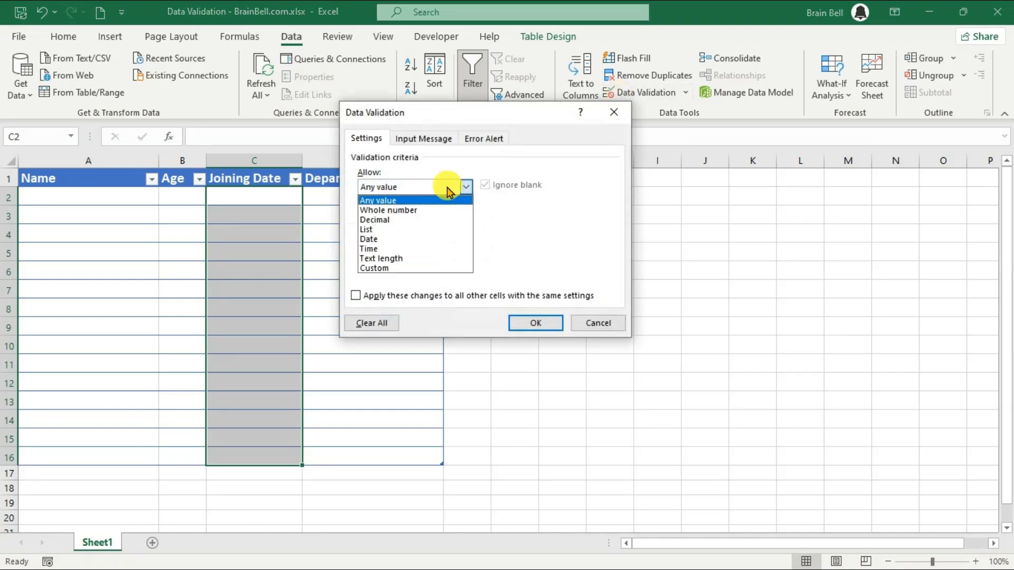
{"action": "left_click", "coordinate": [421, 238]}
{"action": "left_click", "coordinate": [443, 219]}
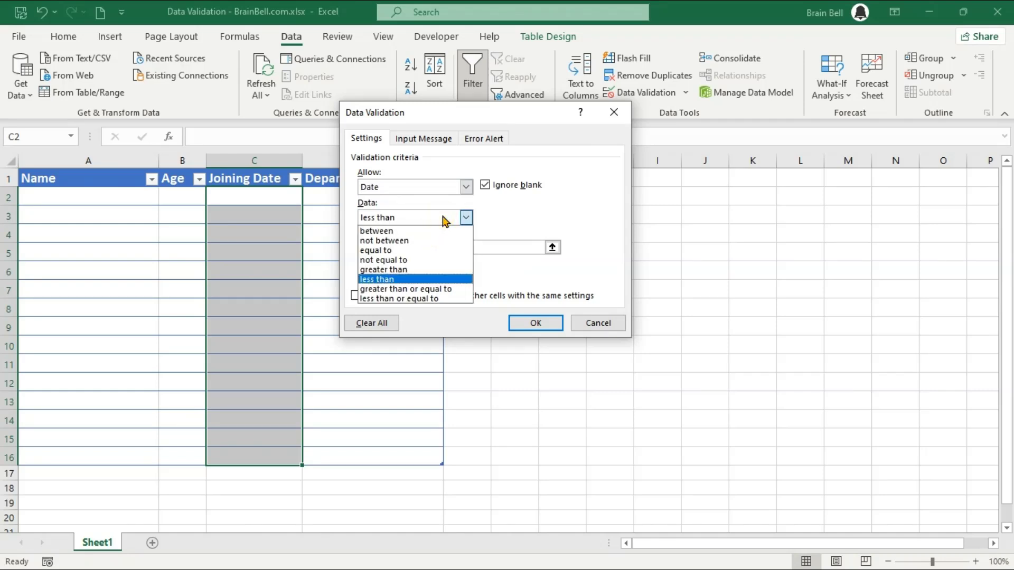
{"action": "left_click", "coordinate": [414, 231]}
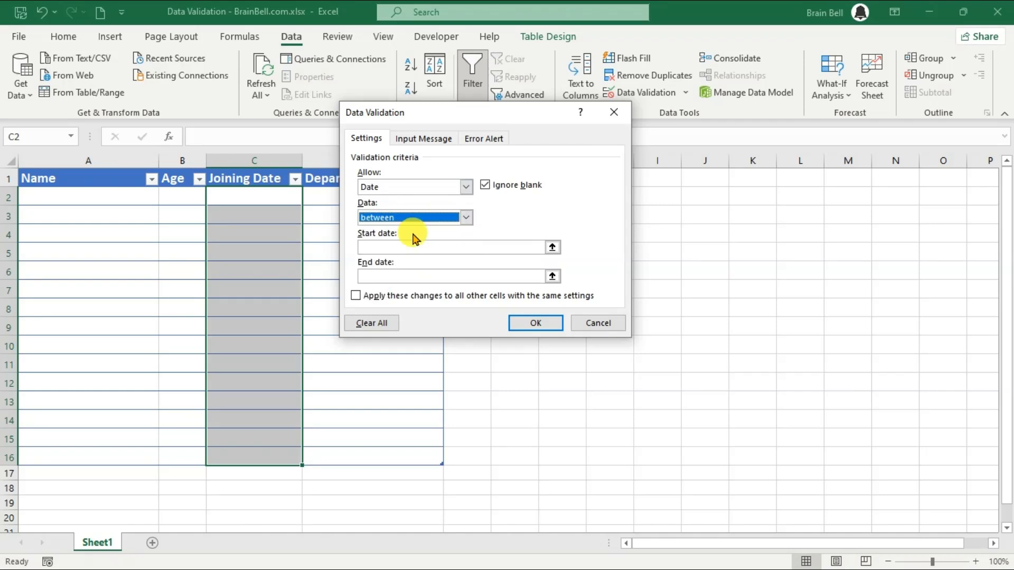
{"action": "left_click", "coordinate": [413, 219]}
{"action": "left_click", "coordinate": [413, 280]}
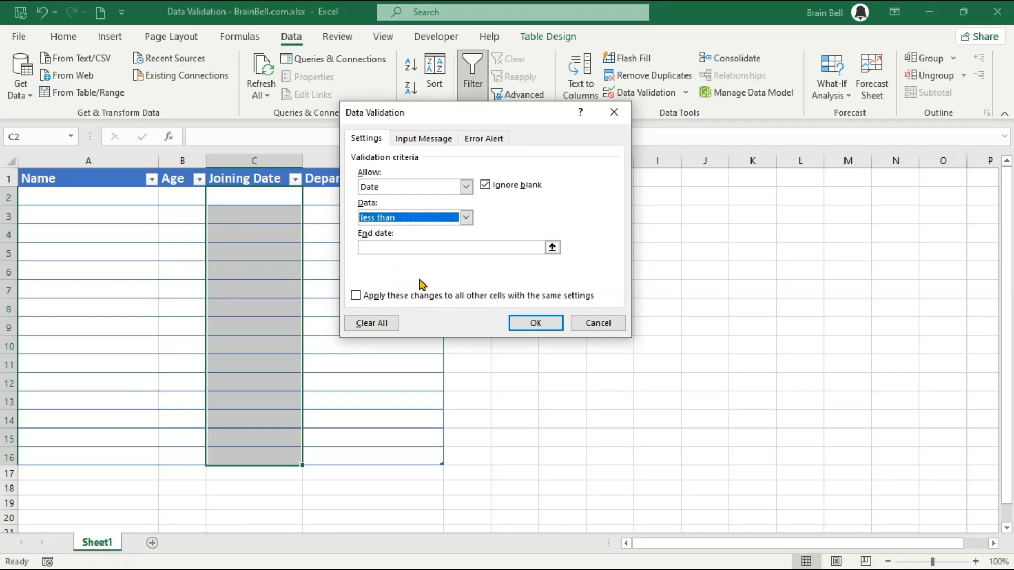
{"action": "left_click", "coordinate": [533, 246]}
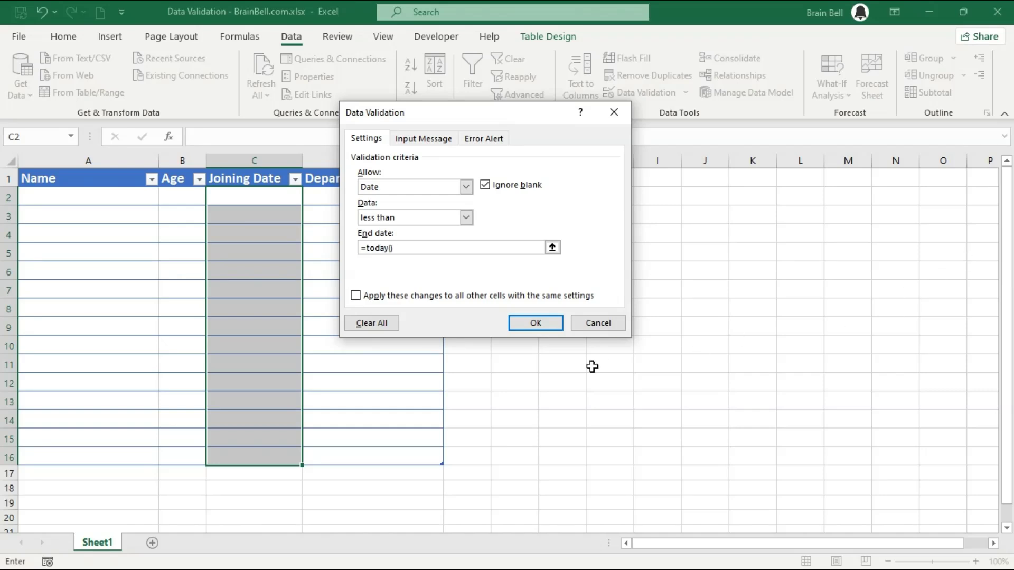
Step: Give the joining date cells an input message with a title naming the joining date
{"action": "left_click", "coordinate": [438, 142]}
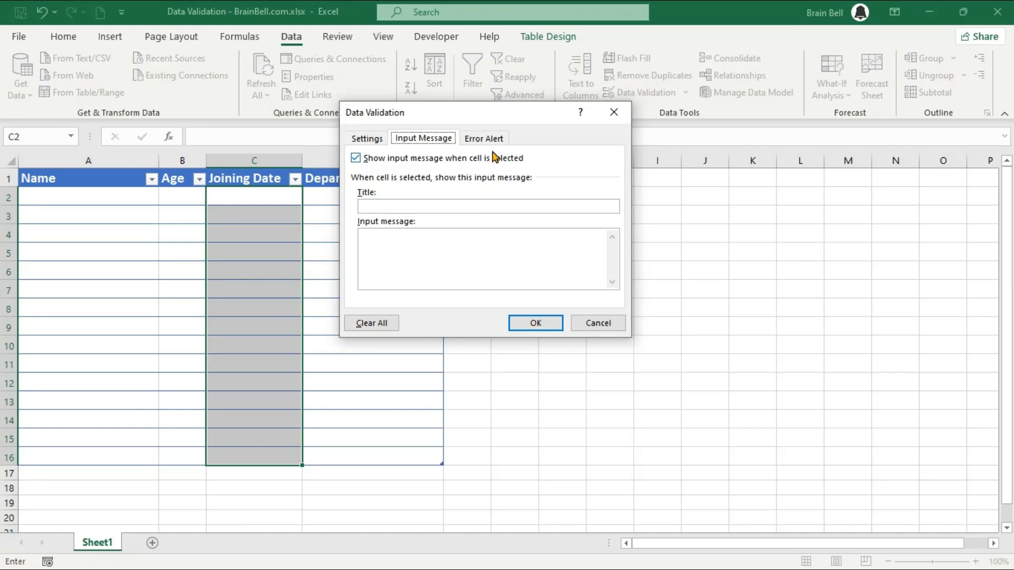
{"action": "left_click", "coordinate": [475, 139]}
{"action": "left_click", "coordinate": [423, 139]}
{"action": "left_click", "coordinate": [418, 205]}
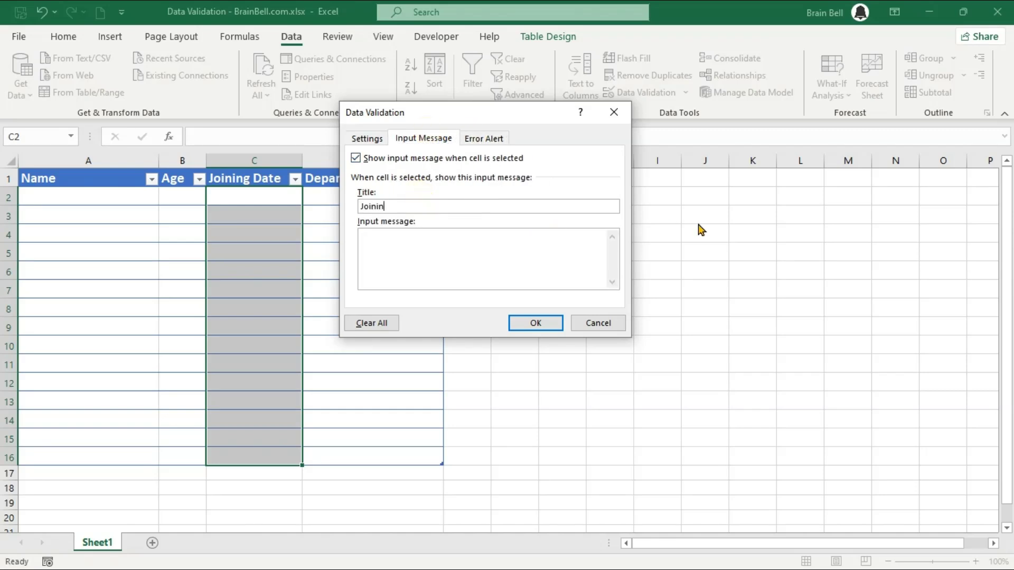
Step: Add a Stop error alert titled "Error!" with the message "Joining date value must not be in the future." and apply the joining date validation
{"action": "left_click", "coordinate": [483, 138]}
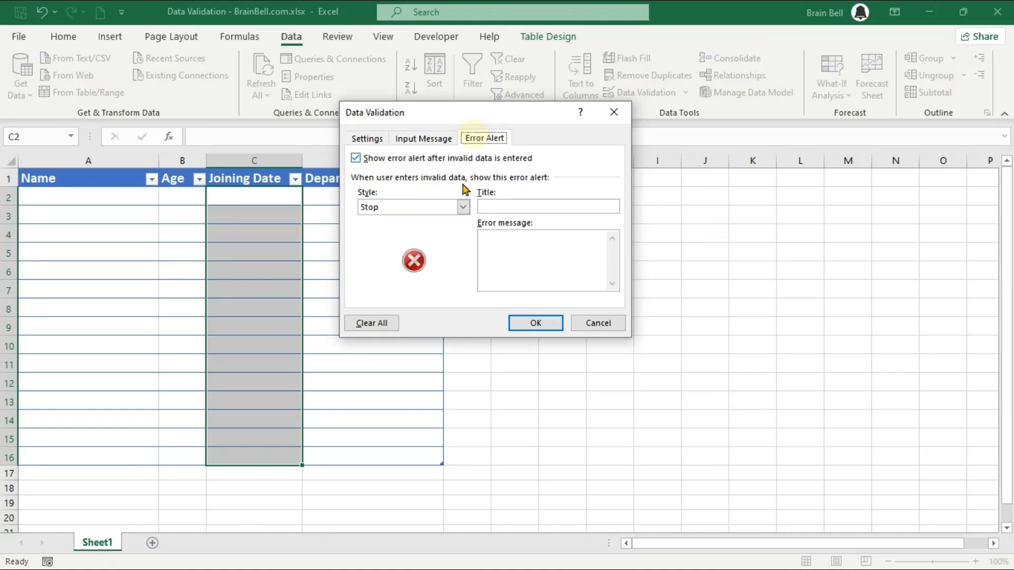
{"action": "left_click", "coordinate": [481, 206]}
{"action": "type", "text": "Er"}
{"action": "type", "text": "ue must not"}
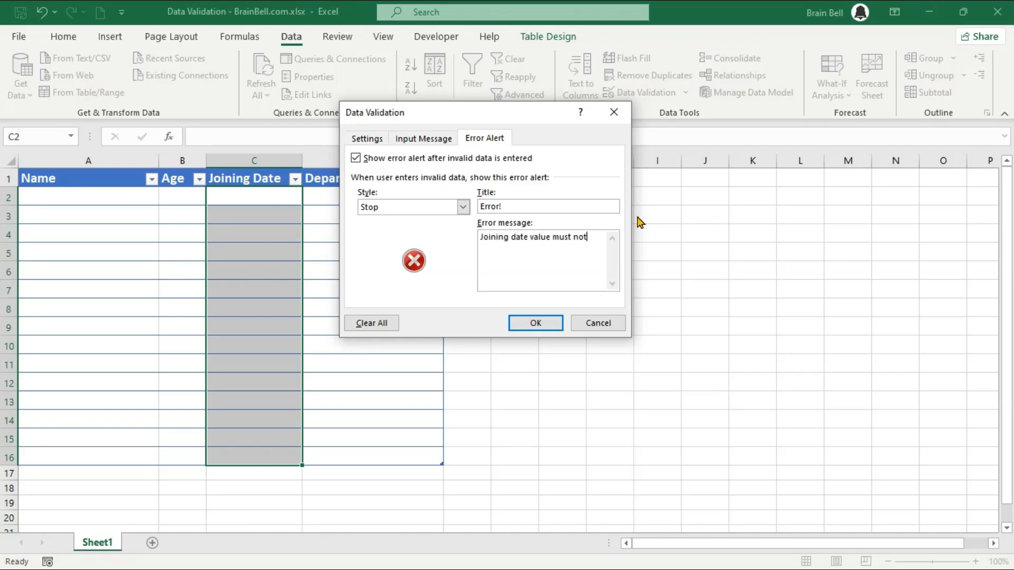
{"action": "type", "text": " be in the future."}
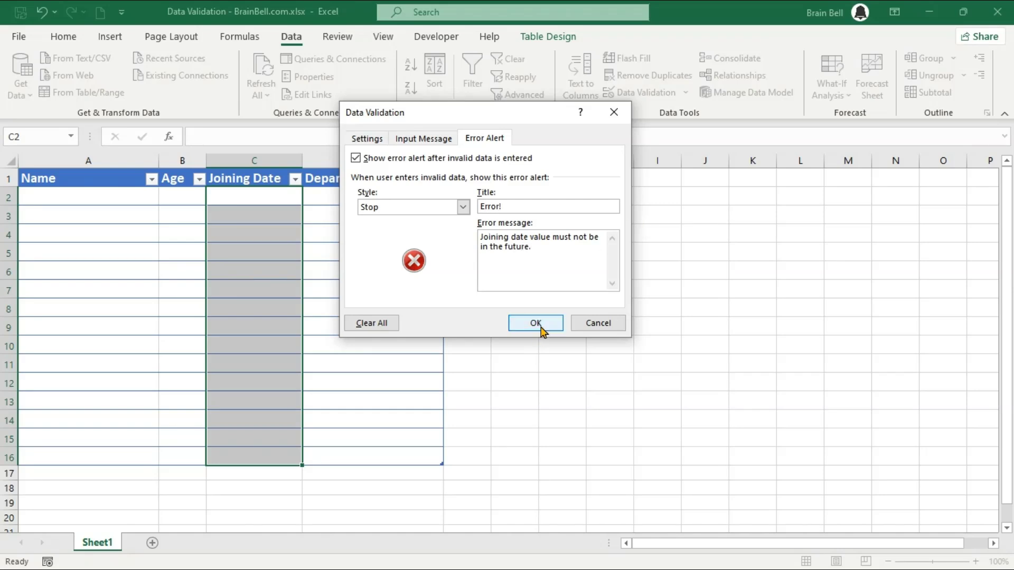
{"action": "left_click", "coordinate": [535, 323]}
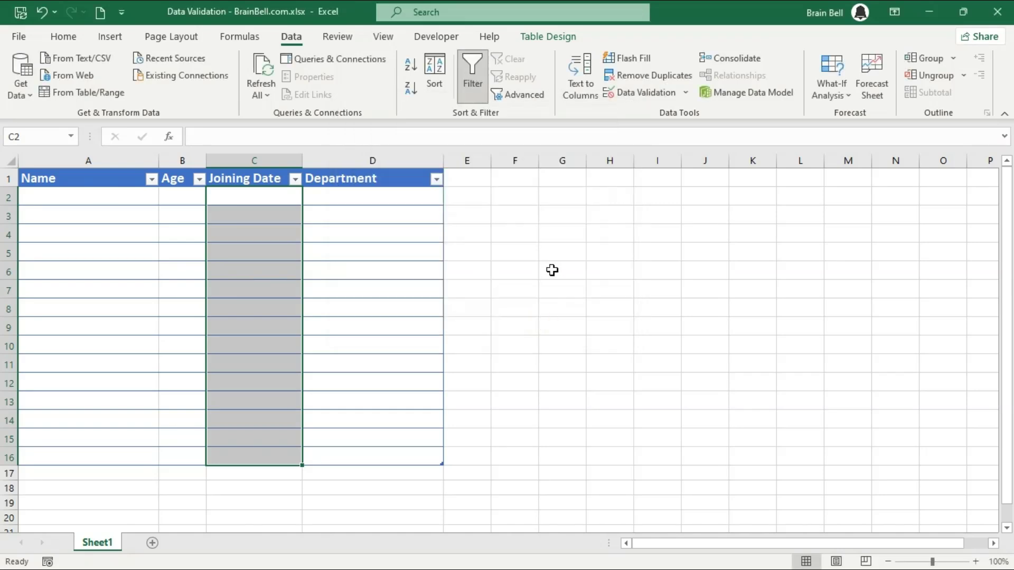
Step: Test the date rule by entering 12 december 2023 in C2 and 12 december 2024 in C3, and clear both entries
{"action": "left_click", "coordinate": [274, 197]}
{"action": "type", "text": "12 december 2023"}
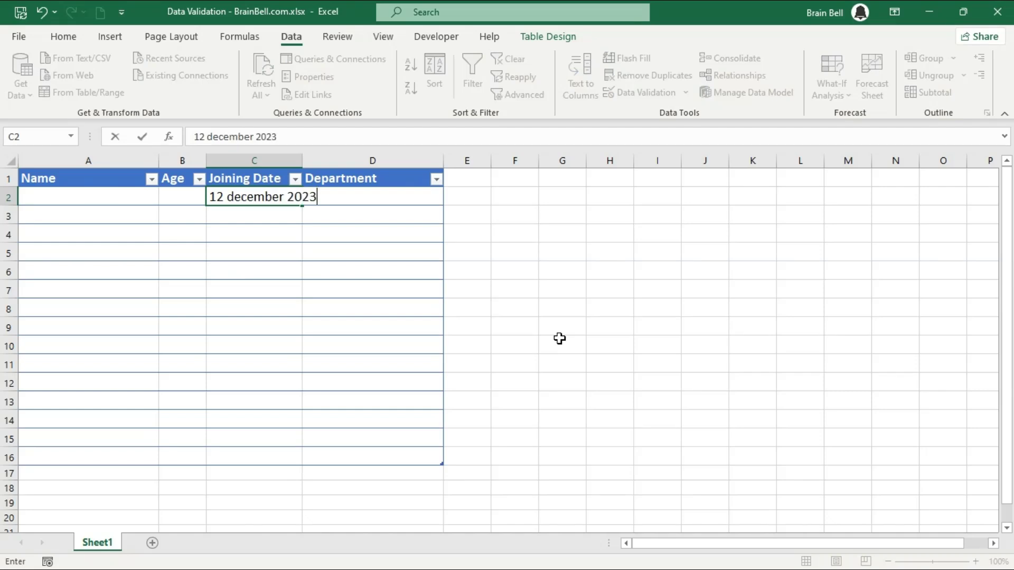
{"action": "key", "text": "Return"}
{"action": "type", "text": "12"}
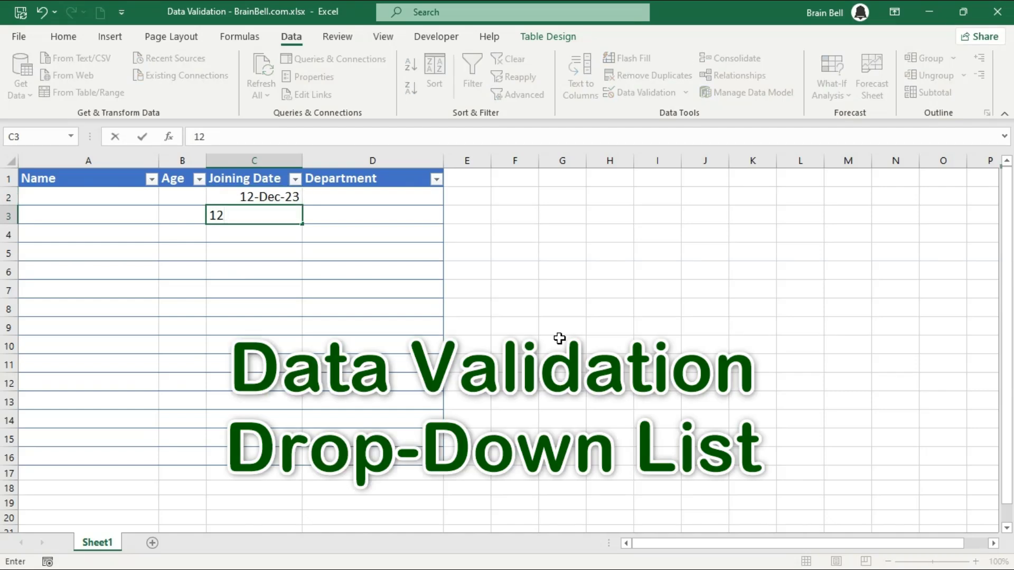
{"action": "type", "text": " december 2024"}
{"action": "key", "text": "Return"}
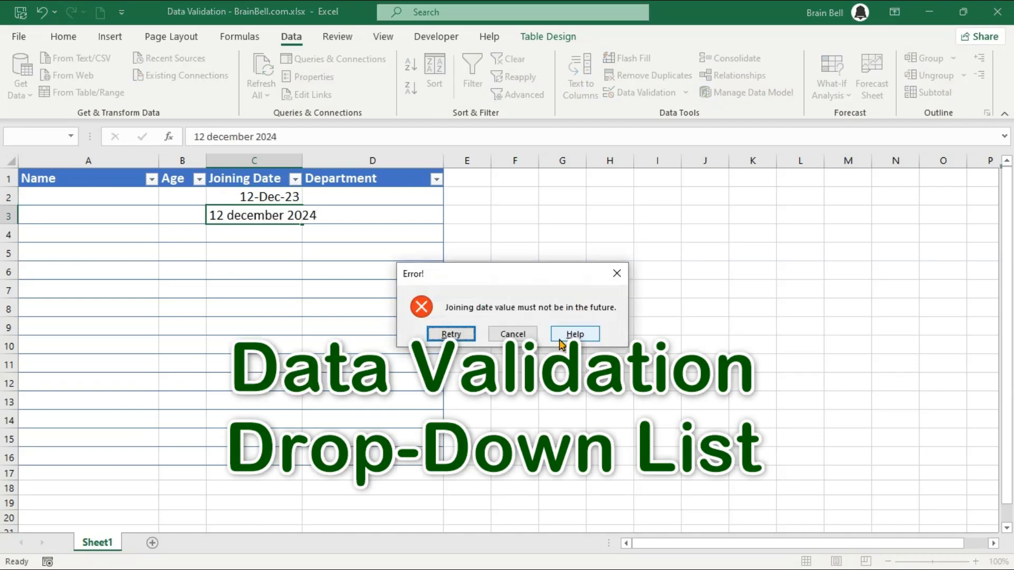
{"action": "left_click", "coordinate": [465, 334]}
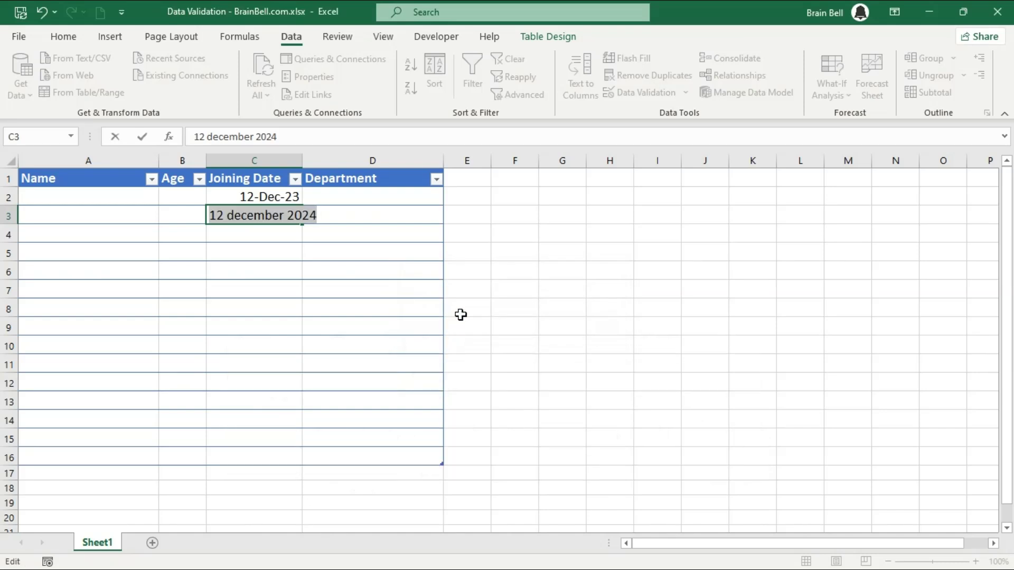
{"action": "key", "text": "BackSpace"}
{"action": "key", "text": "Escape"}
{"action": "key", "text": "Up"}
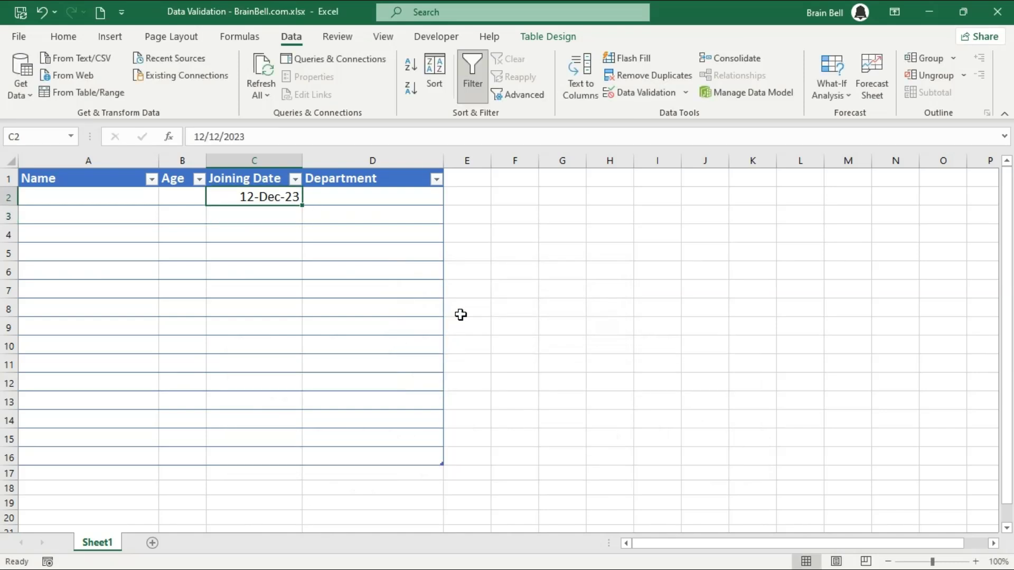
{"action": "key", "text": "Delete"}
Step: Set the validation rule for Department cell D2 to a list with the source HR, IT, Land, Operations
{"action": "key", "text": "Right"}
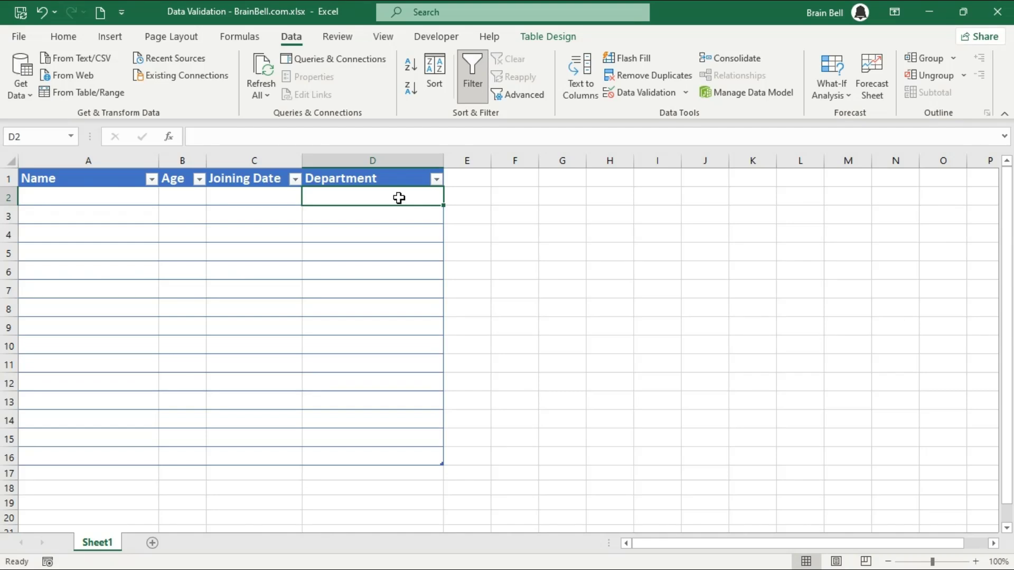
{"action": "left_click", "coordinate": [634, 94]}
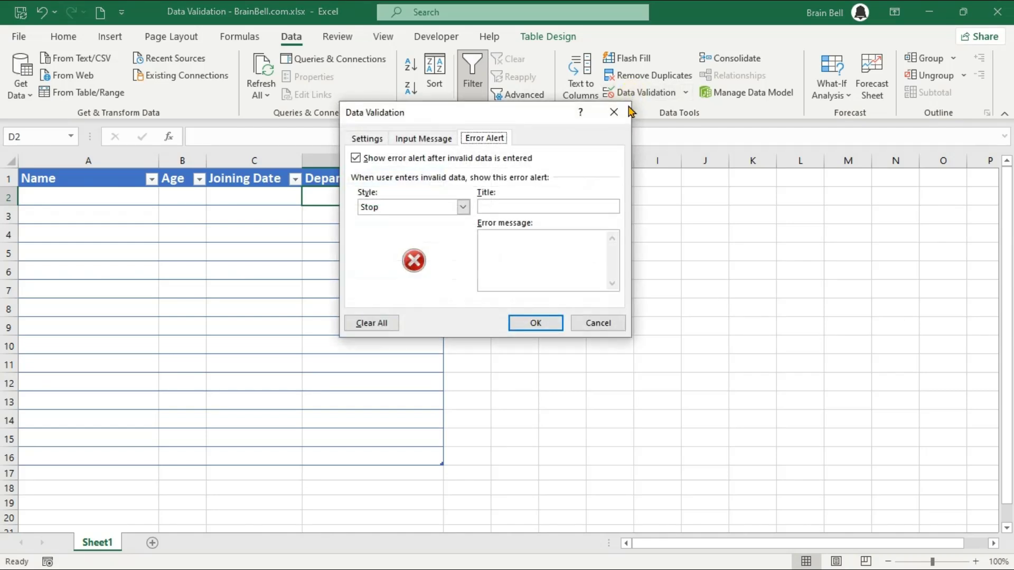
{"action": "left_click", "coordinate": [376, 141]}
{"action": "left_click", "coordinate": [425, 187]}
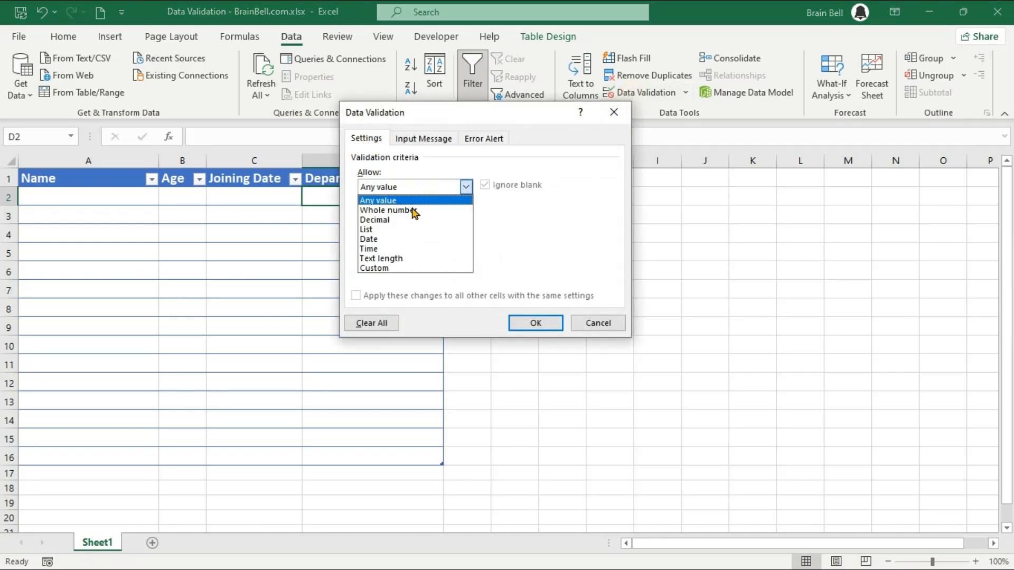
{"action": "left_click", "coordinate": [406, 230]}
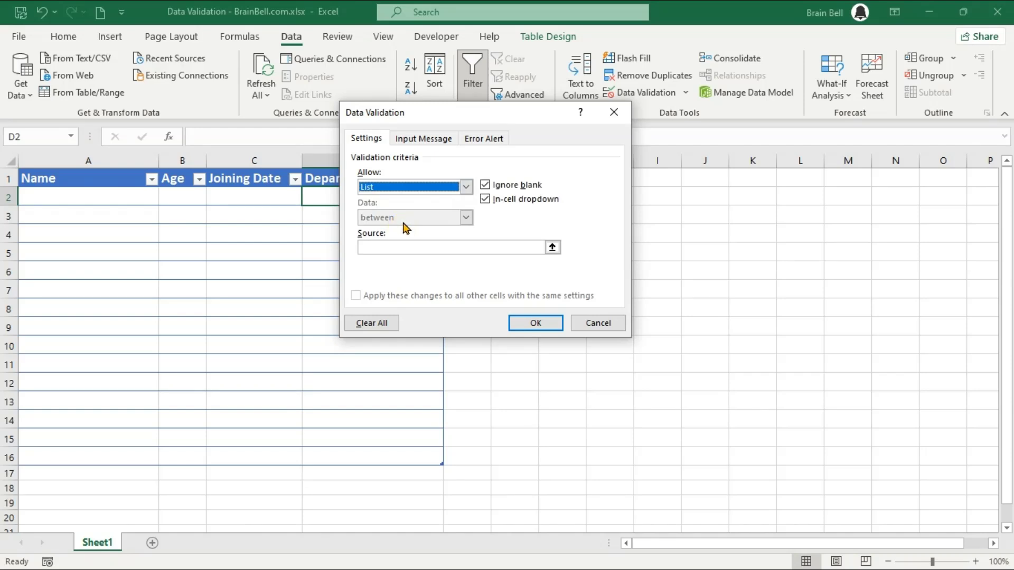
{"action": "left_click", "coordinate": [378, 246]}
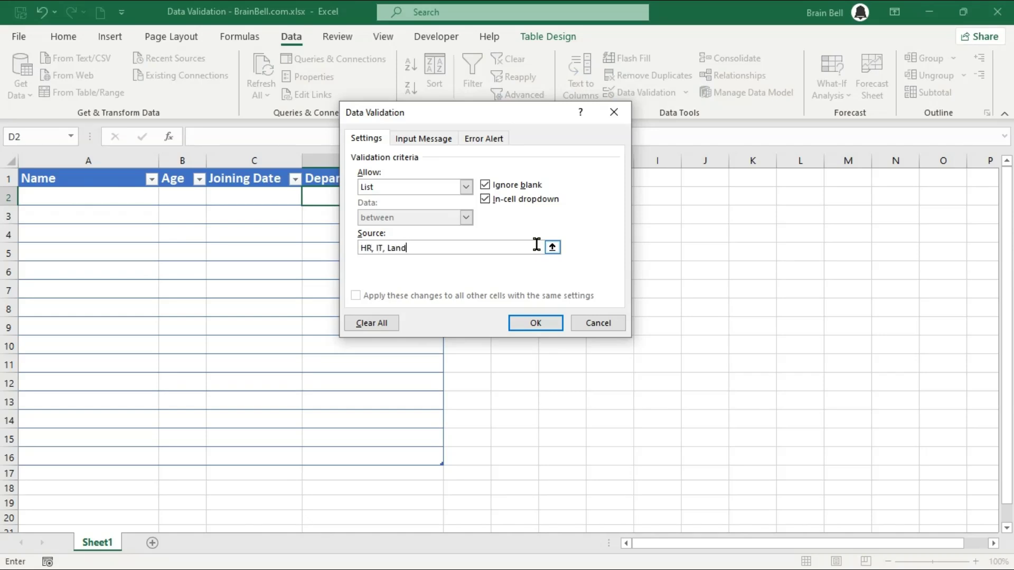
{"action": "key", "text": "BackSpace"}
Step: Give D2 an input message titled "Select a department" and an "Error!" Stop alert reading "Please select a department from the drop-down menu."
{"action": "left_click", "coordinate": [446, 138]}
{"action": "left_click", "coordinate": [441, 207]}
{"action": "type", "text": "Select a department"}
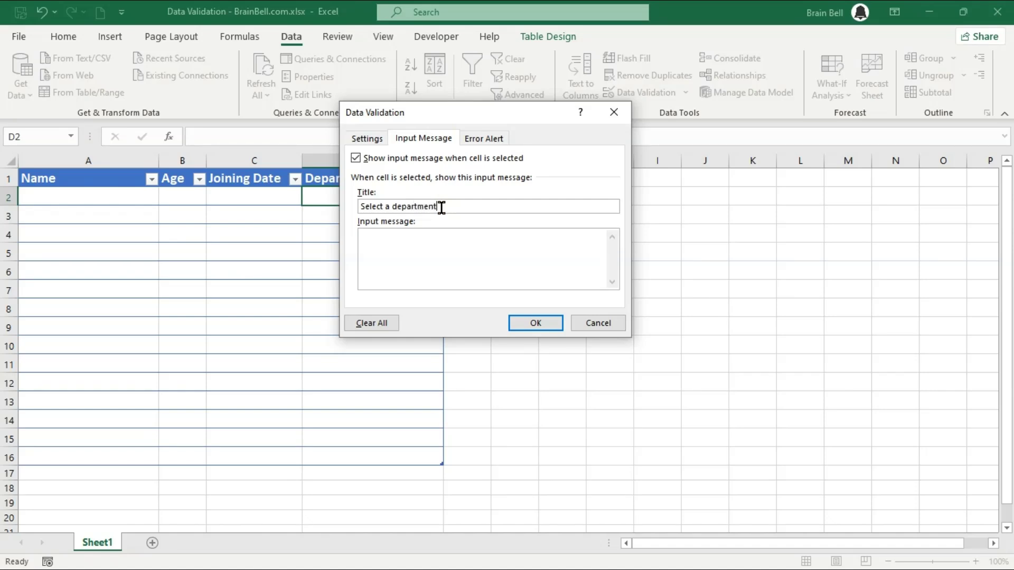
{"action": "left_click", "coordinate": [484, 138]}
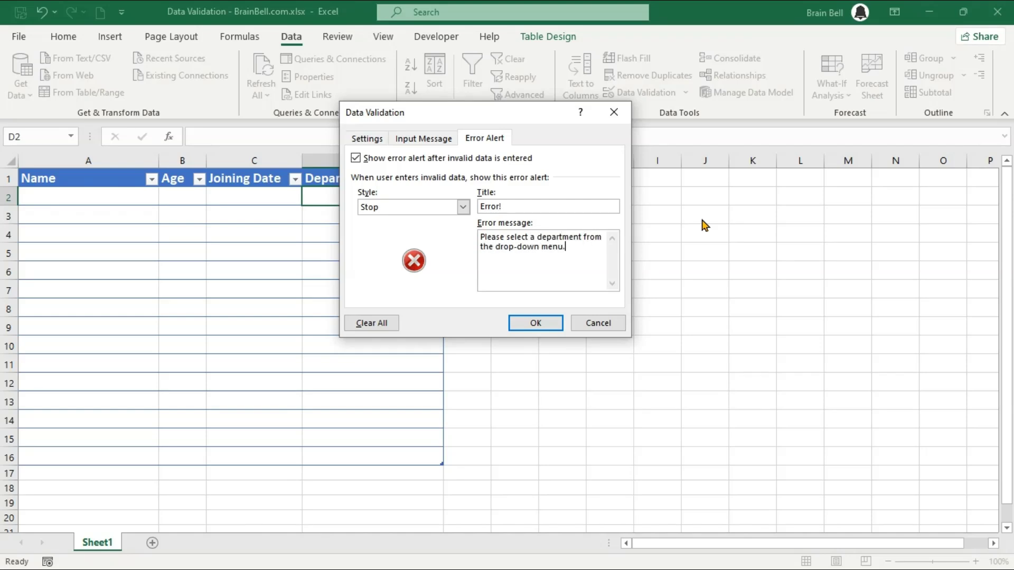
{"action": "left_click", "coordinate": [545, 322]}
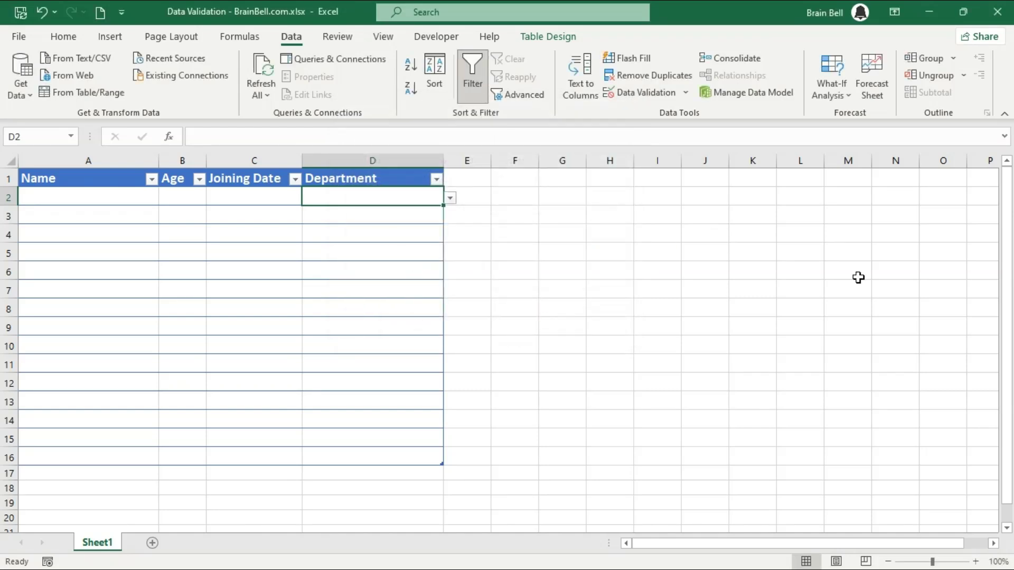
Step: Test the department rule by entering abc in cell D2, and discard the entry
{"action": "type", "text": "abc"}
{"action": "key", "text": "Return"}
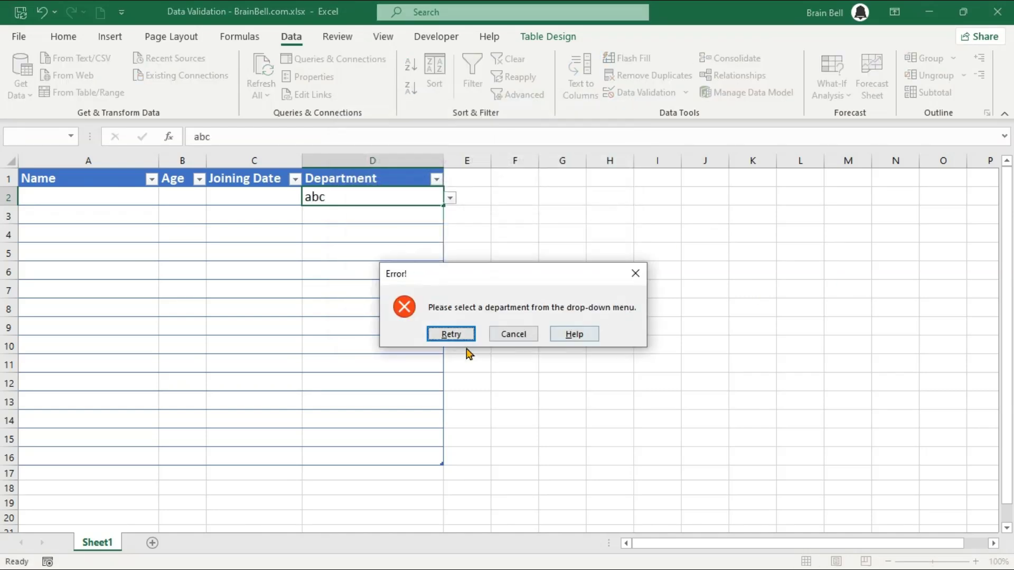
{"action": "left_click", "coordinate": [452, 332]}
{"action": "left_click", "coordinate": [378, 198]}
{"action": "key", "text": "Return"}
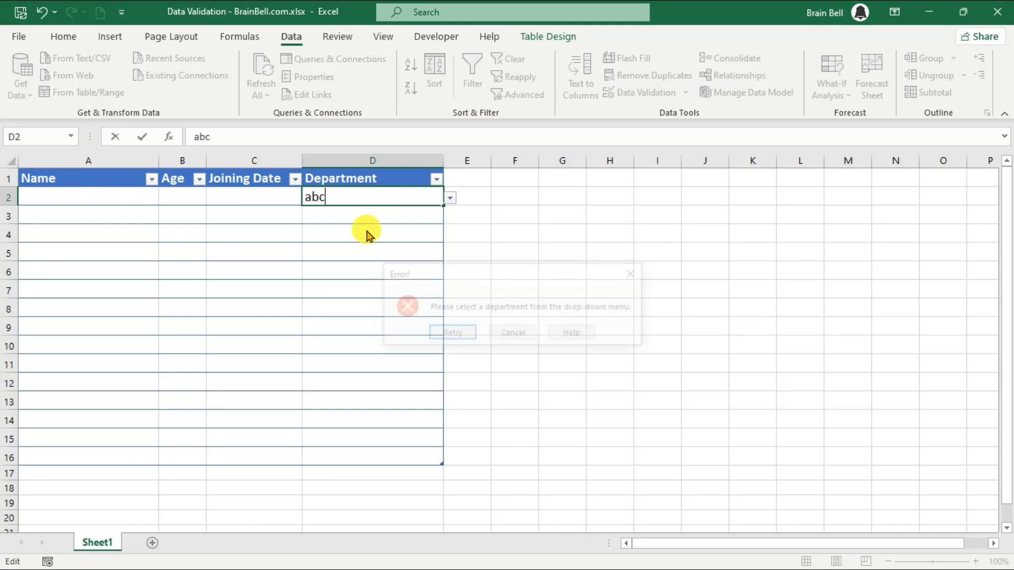
{"action": "left_click", "coordinate": [513, 335]}
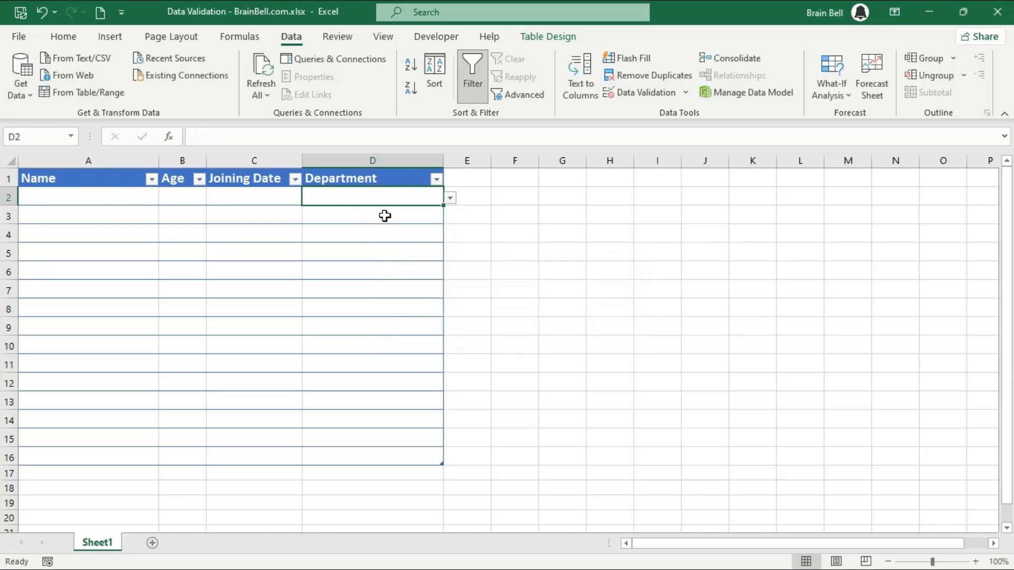
Step: Choose Land from the department list in cell D2 and select cell D3
{"action": "left_click", "coordinate": [450, 197]}
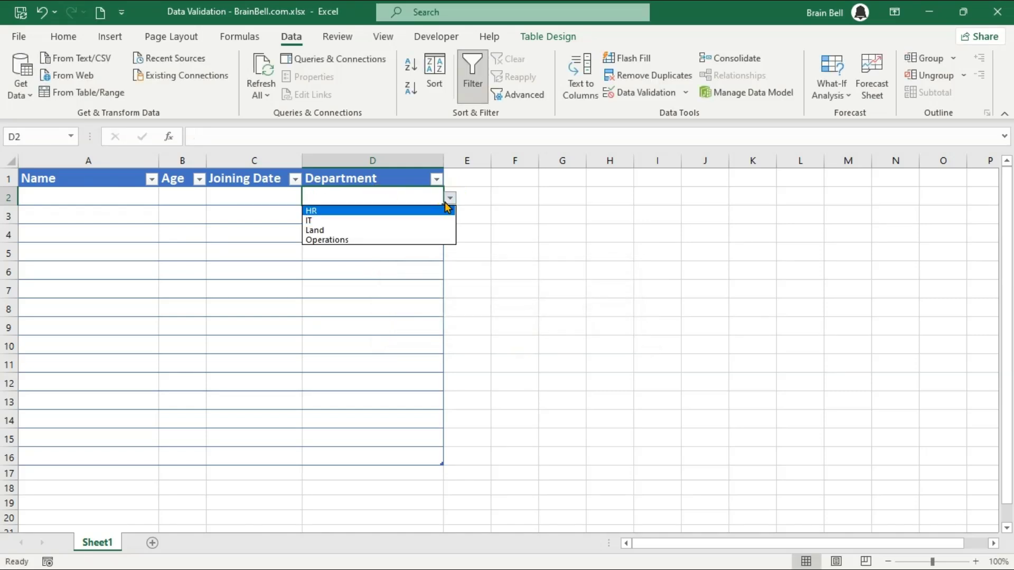
{"action": "left_click", "coordinate": [415, 231]}
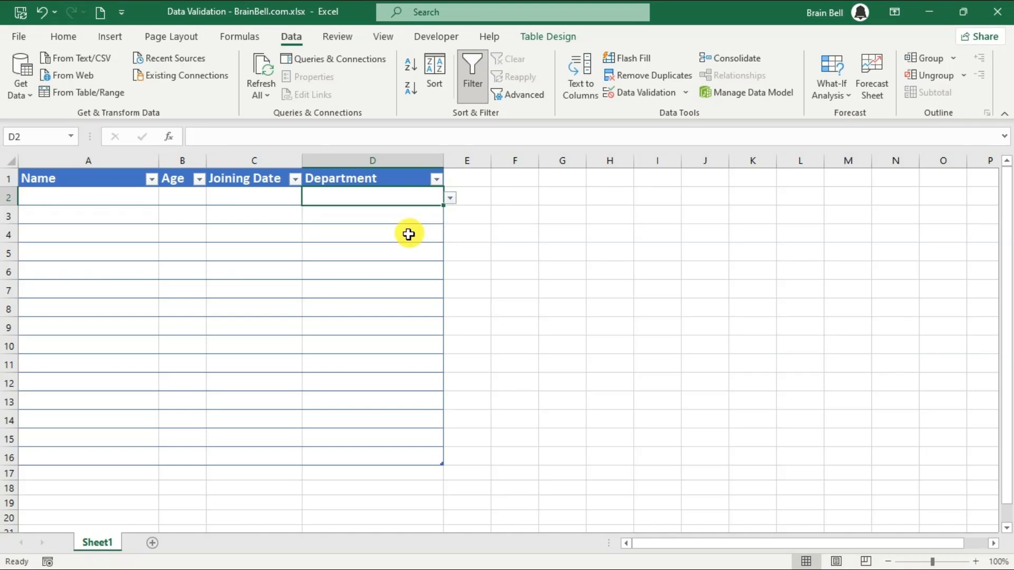
{"action": "left_click", "coordinate": [371, 218]}
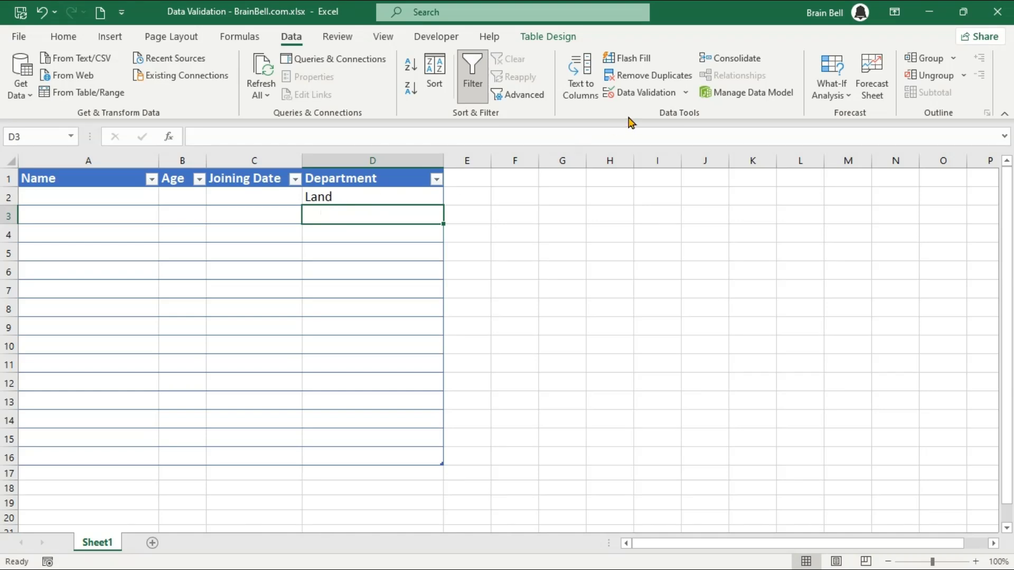
Step: Extend the department validation from D2 to cells D2:D16, reviewing its list source, input message and error alert before applying
{"action": "left_click", "coordinate": [378, 199]}
{"action": "left_click_drag", "start_coordinate": [377, 216], "coordinate": [357, 457]}
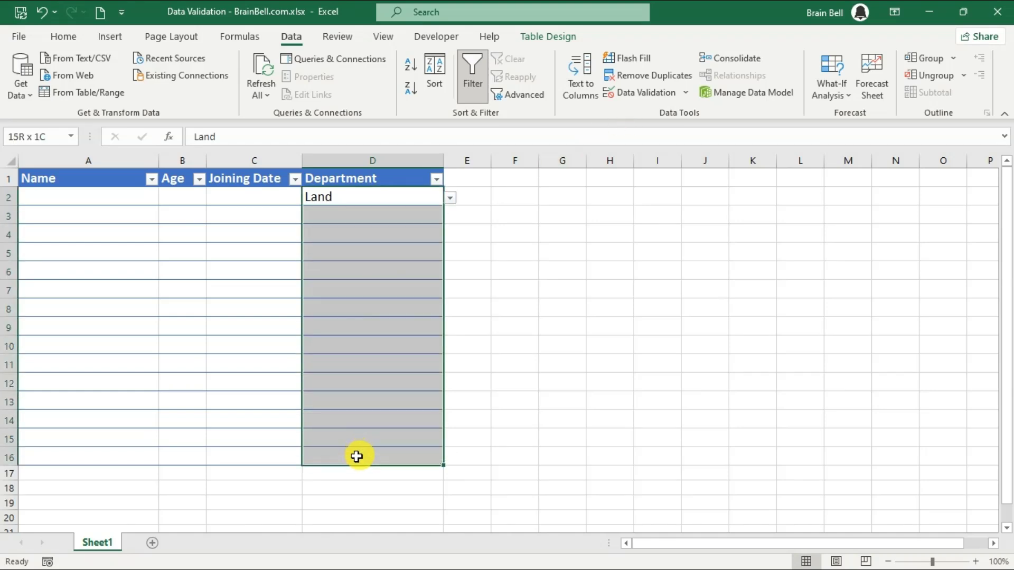
{"action": "left_click", "coordinate": [614, 93]}
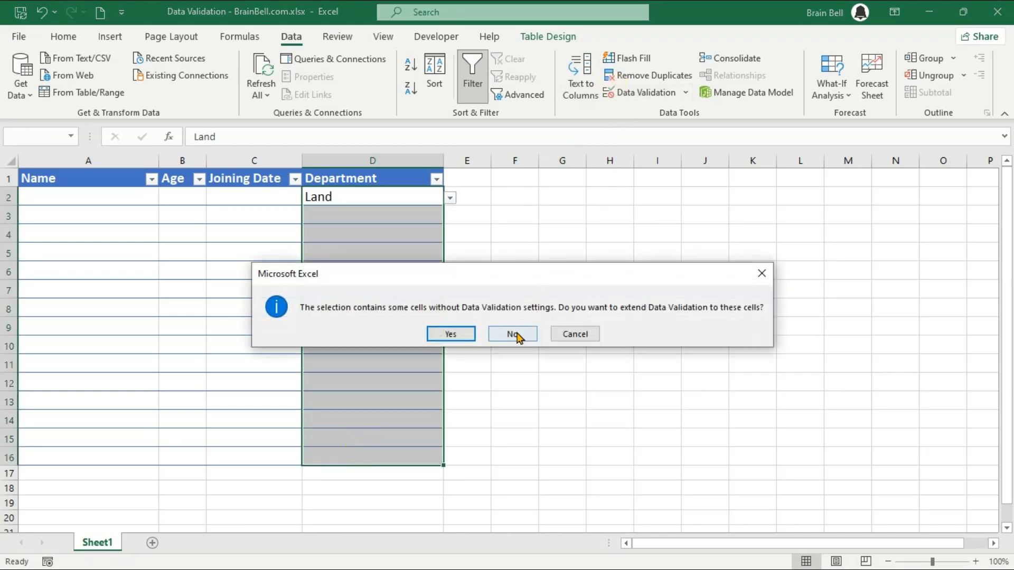
{"action": "left_click", "coordinate": [457, 339]}
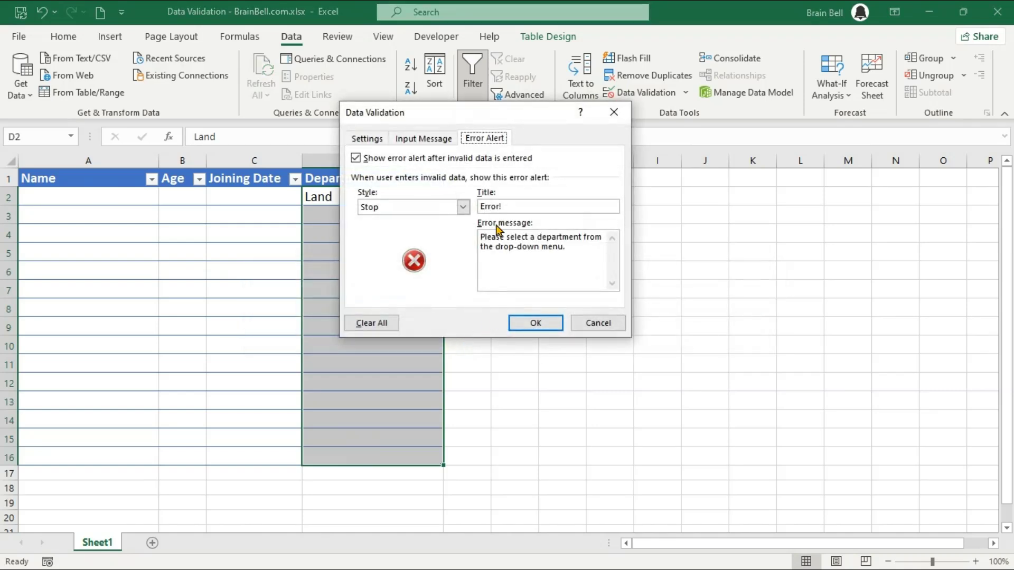
{"action": "left_click", "coordinate": [419, 138]}
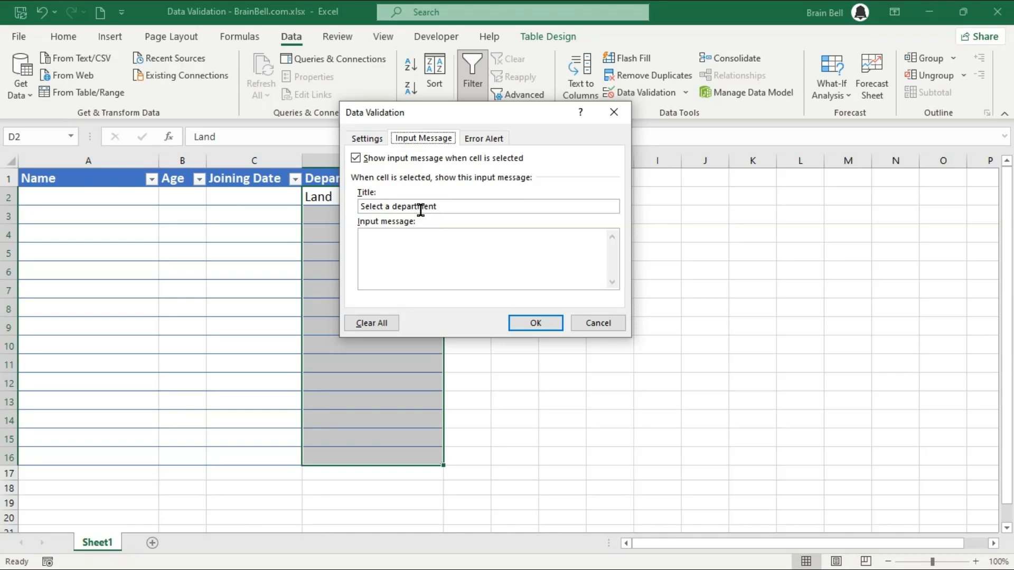
{"action": "left_click", "coordinate": [372, 140]}
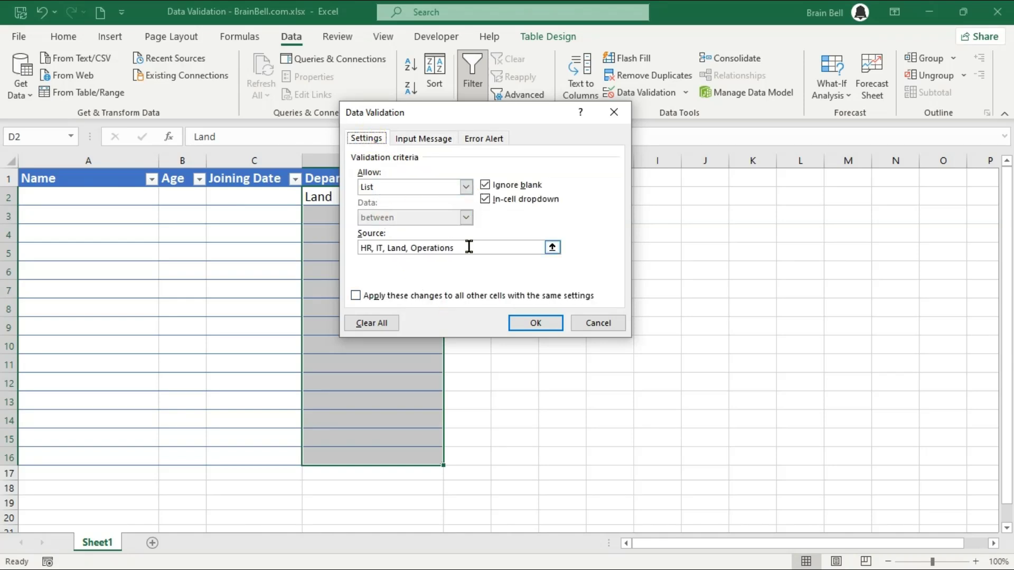
{"action": "left_click", "coordinate": [444, 143]}
{"action": "left_click", "coordinate": [464, 141]}
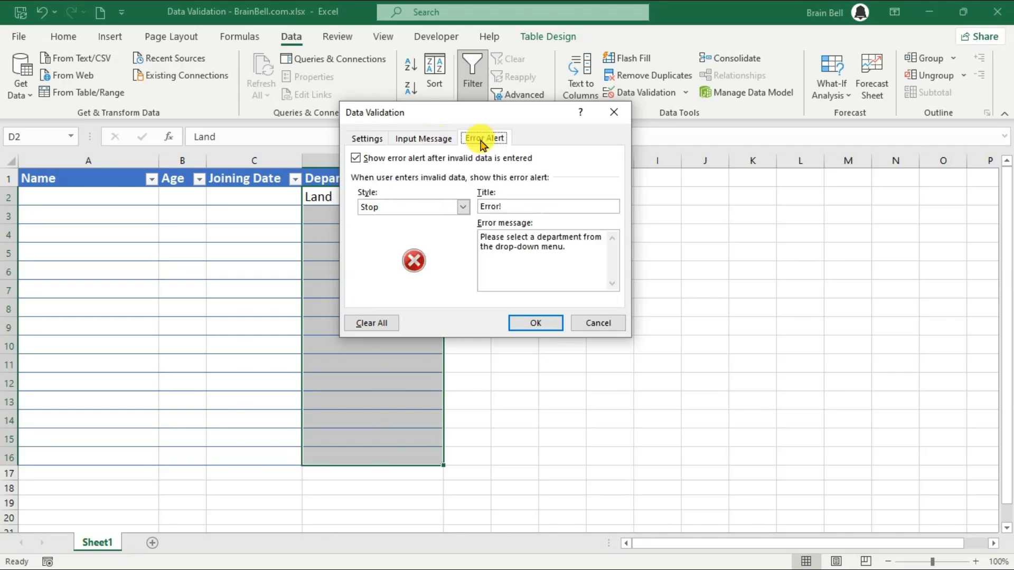
{"action": "left_click", "coordinate": [540, 325]}
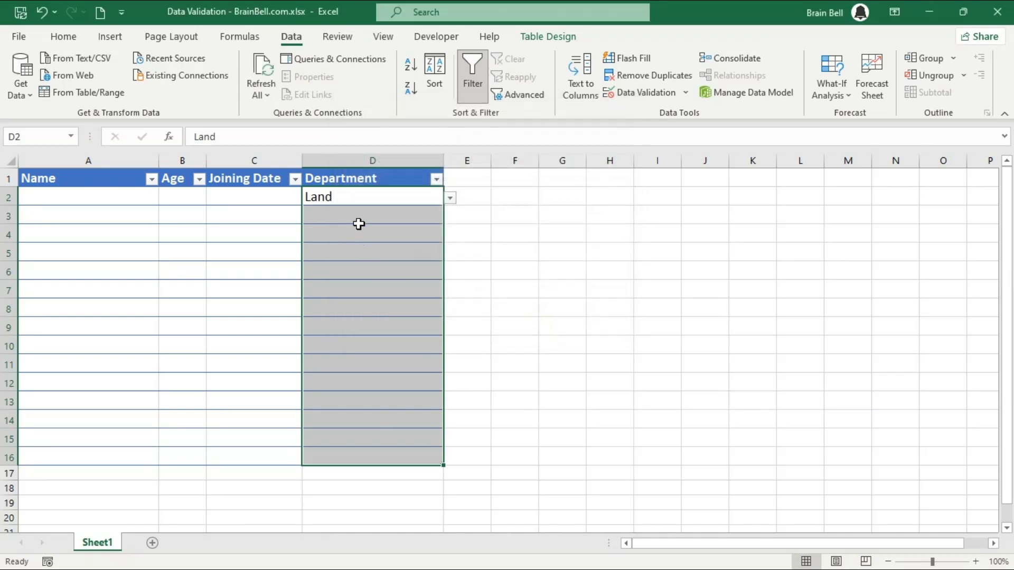
Step: Choose Operations from the department list in cell D3 and select cell D4
{"action": "left_click", "coordinate": [357, 218]}
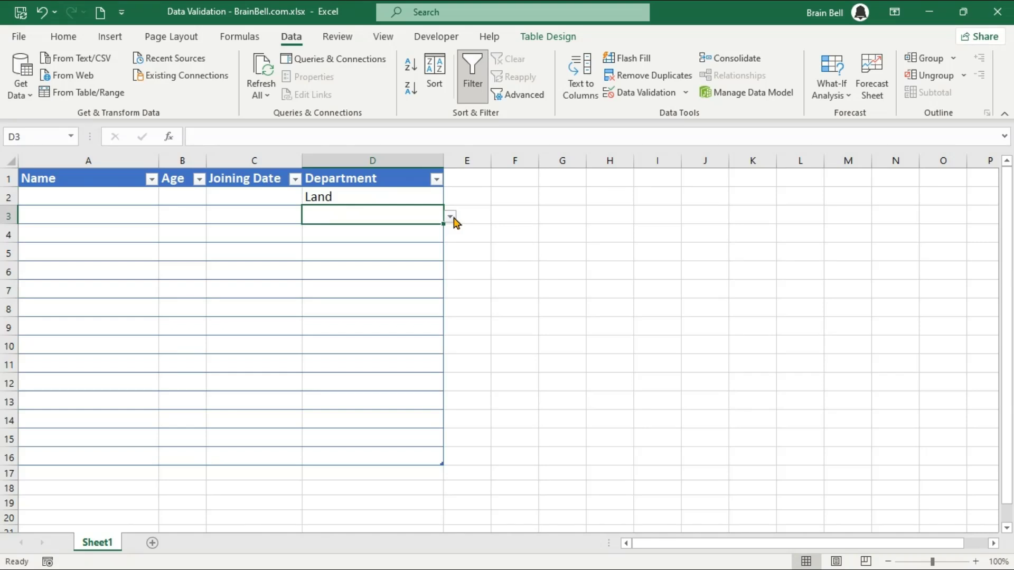
{"action": "left_click", "coordinate": [451, 215]}
{"action": "left_click", "coordinate": [402, 259]}
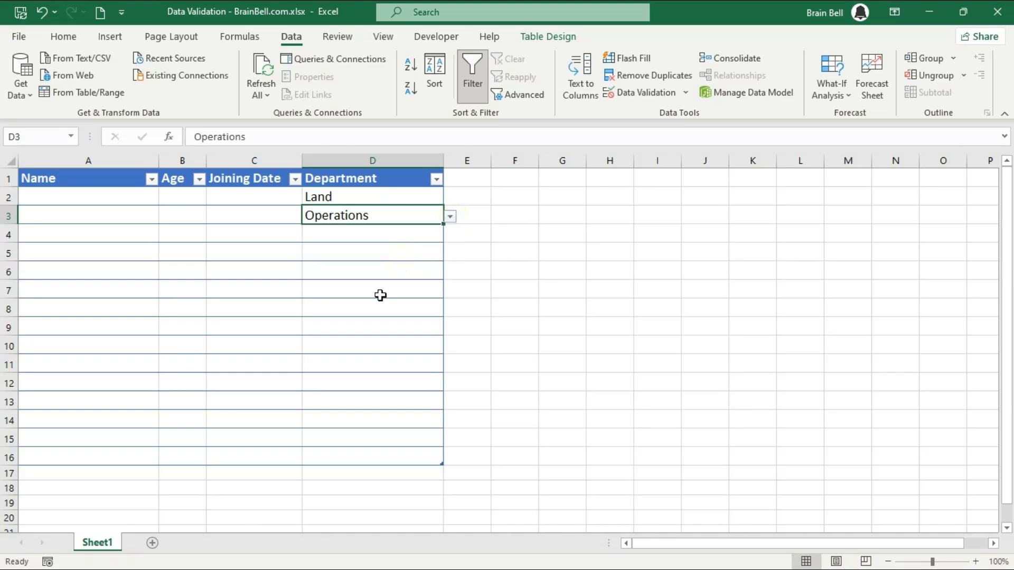
{"action": "left_click", "coordinate": [370, 235]}
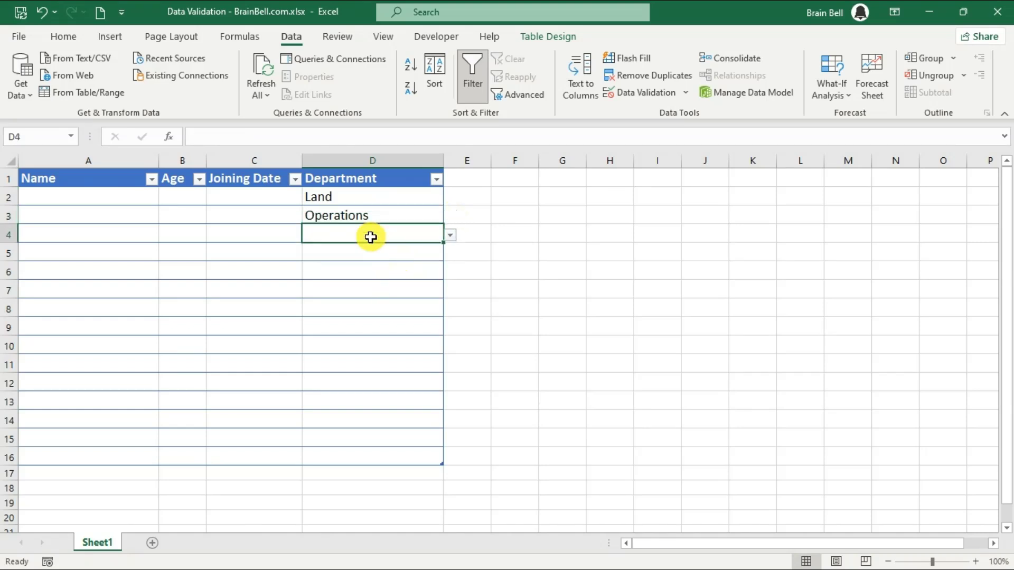
Step: Check the choices offered by the department drop-down lists in cells D4 and D2
{"action": "left_click", "coordinate": [449, 236]}
{"action": "key", "text": "Escape"}
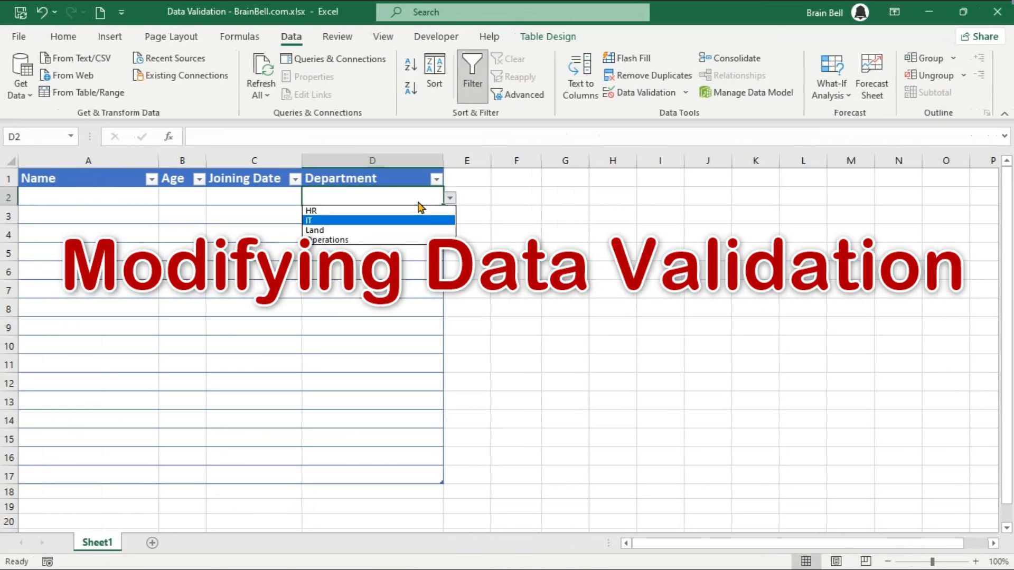
{"action": "key", "text": "Escape"}
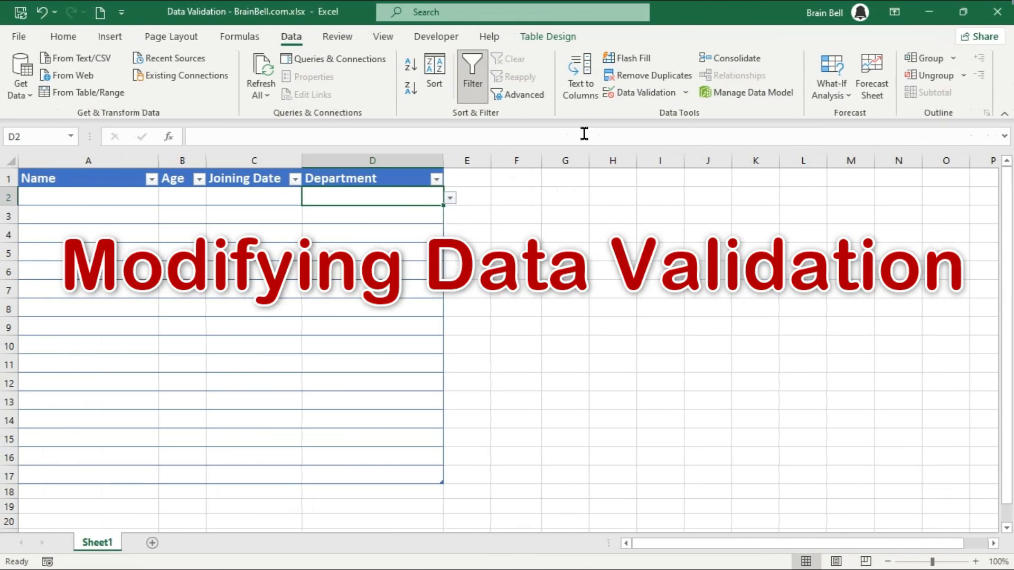
Step: Add Revenue to the department list source of cell D2 and apply the change to all cells with the same settings
{"action": "left_click", "coordinate": [641, 93]}
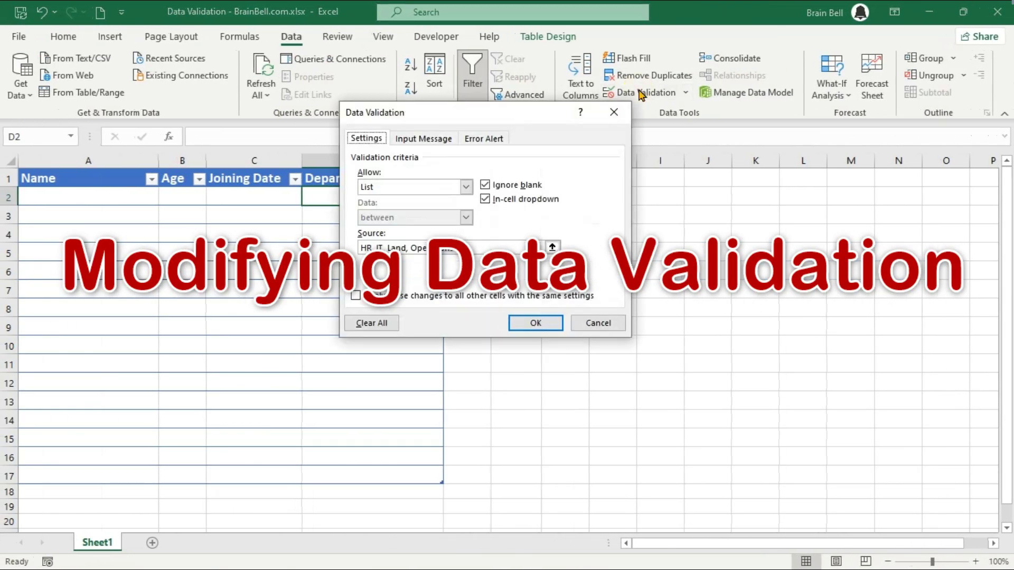
{"action": "left_click", "coordinate": [444, 297]}
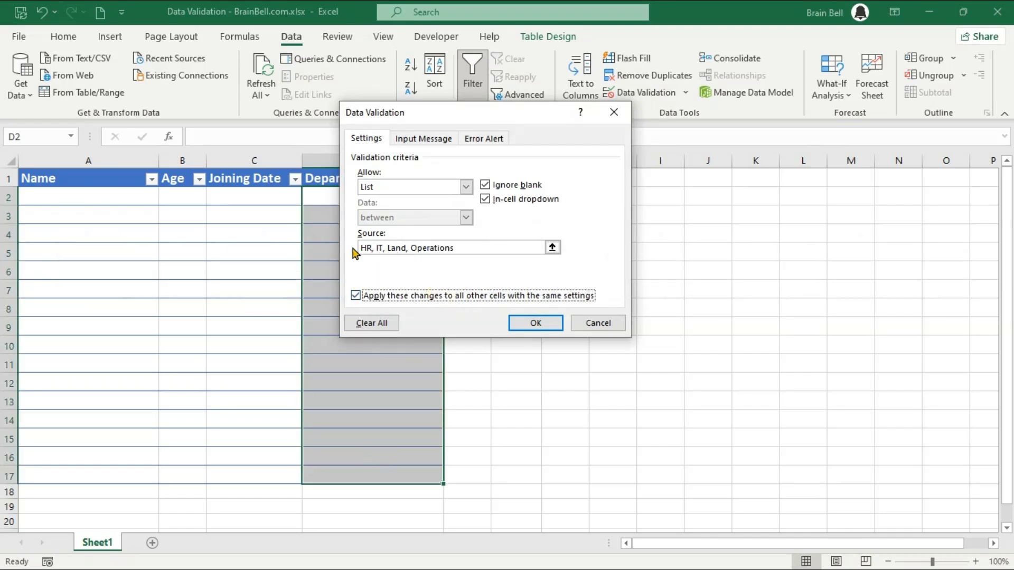
{"action": "left_click", "coordinate": [513, 248]}
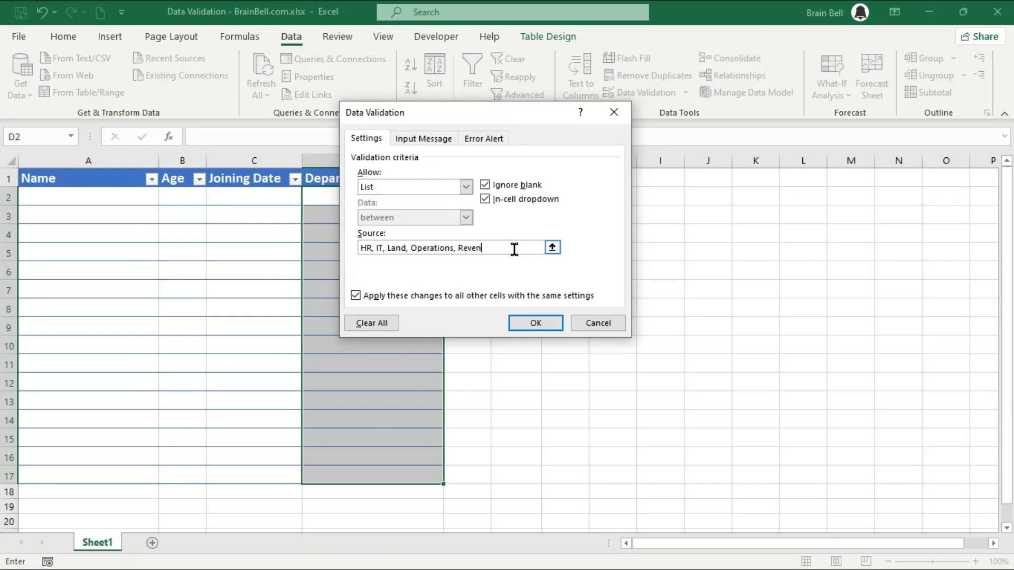
{"action": "left_click", "coordinate": [534, 323]}
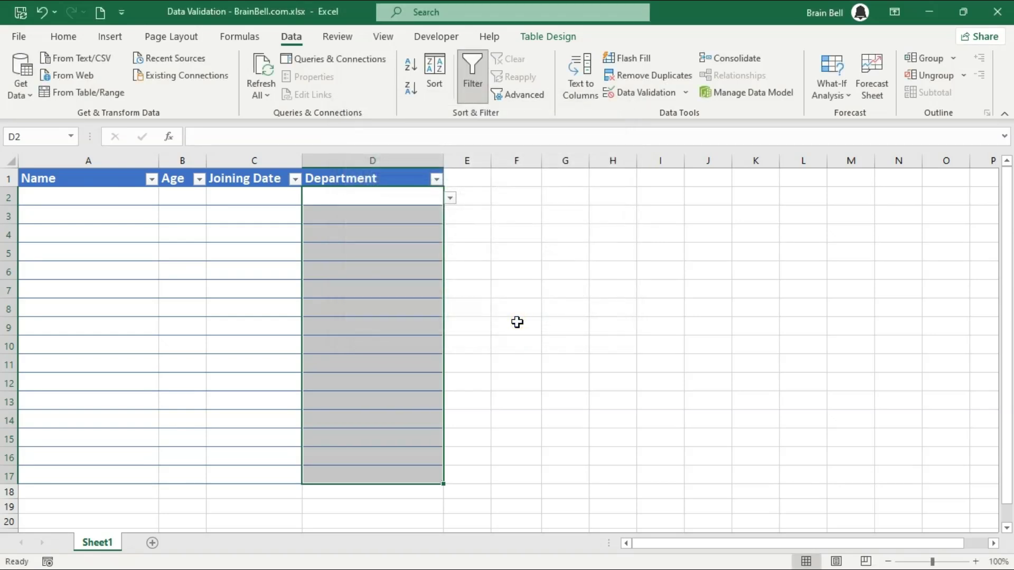
Step: Check the choices in the department drop-down lists of cells D2 and D14
{"action": "left_click", "coordinate": [393, 255]}
{"action": "left_click", "coordinate": [435, 191]}
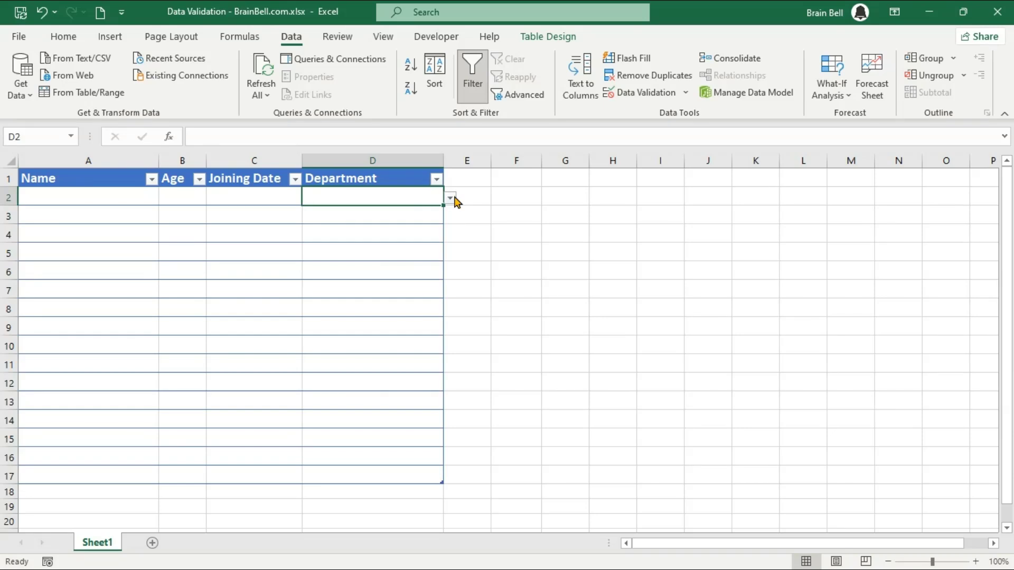
{"action": "left_click", "coordinate": [453, 199]}
{"action": "left_click", "coordinate": [366, 407]}
{"action": "left_click", "coordinate": [394, 422]}
{"action": "left_click", "coordinate": [451, 423]}
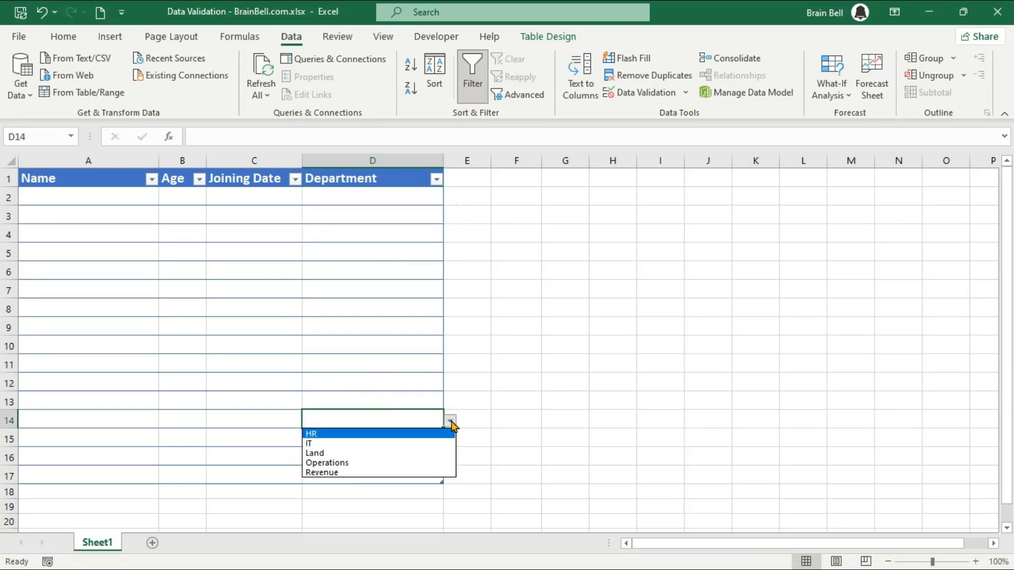
{"action": "left_click", "coordinate": [450, 421]}
Step: Remove Revenue from the department list source of cell D14, applying the change to all cells with the same settings
{"action": "left_click", "coordinate": [639, 94]}
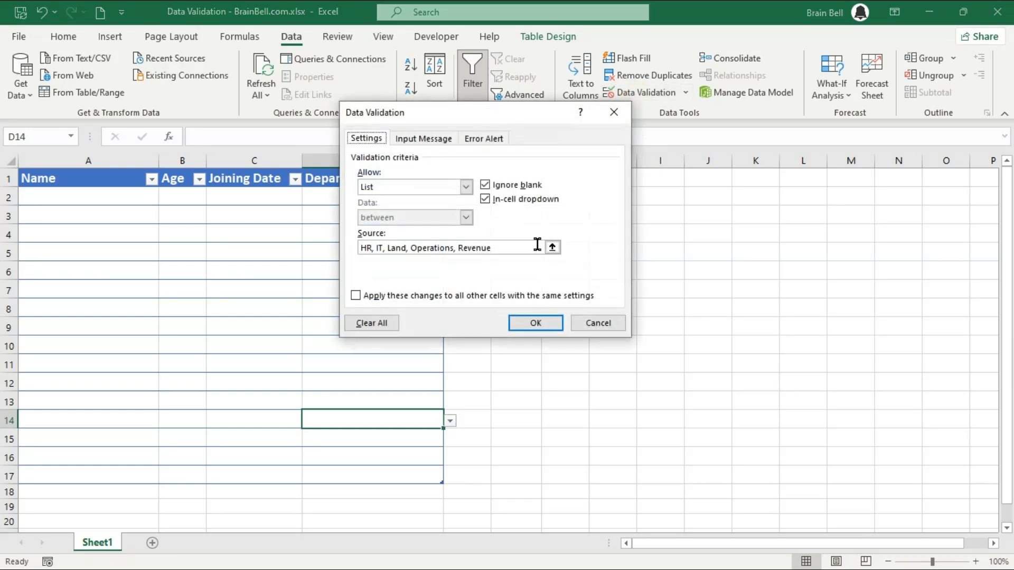
{"action": "left_click_drag", "start_coordinate": [458, 248], "coordinate": [517, 250]}
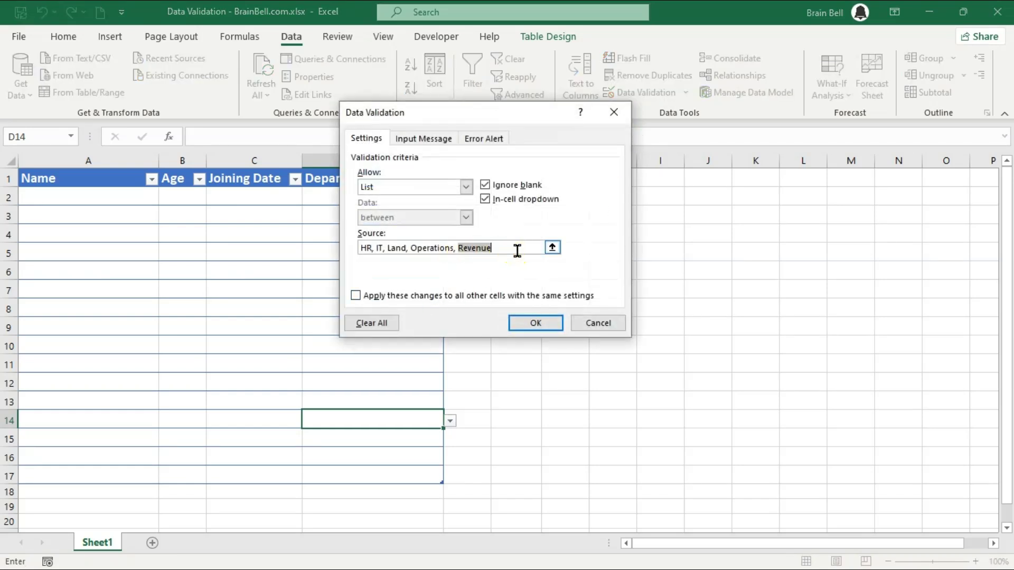
{"action": "key", "text": "BackSpace"}
{"action": "key", "text": "BackSpace"}
{"action": "key", "text": "BackSpace"}
{"action": "left_click", "coordinate": [454, 297]}
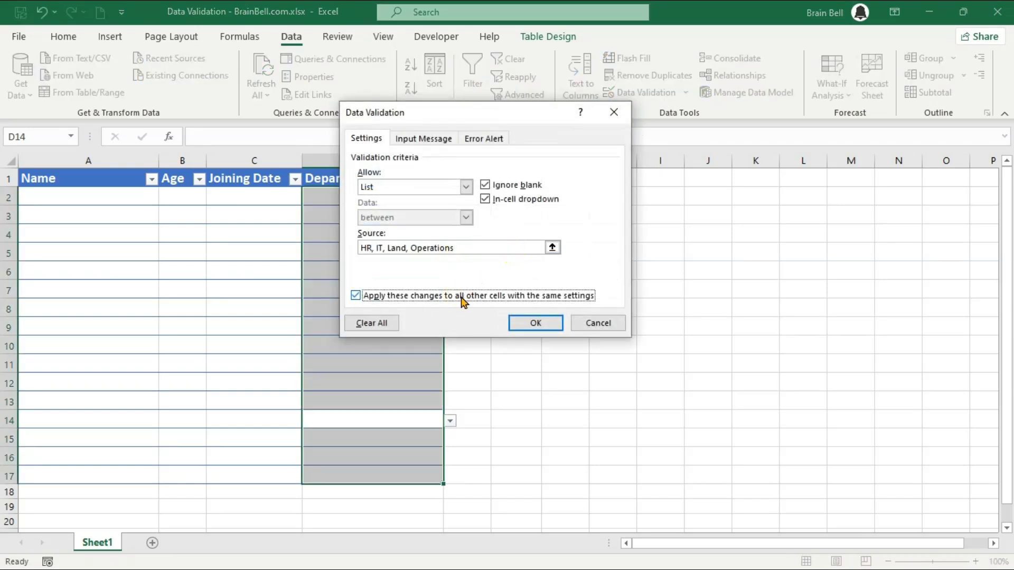
{"action": "left_click", "coordinate": [530, 324]}
Step: Check the choices in the department drop-down lists of cells D8 and D15
{"action": "left_click", "coordinate": [429, 310]}
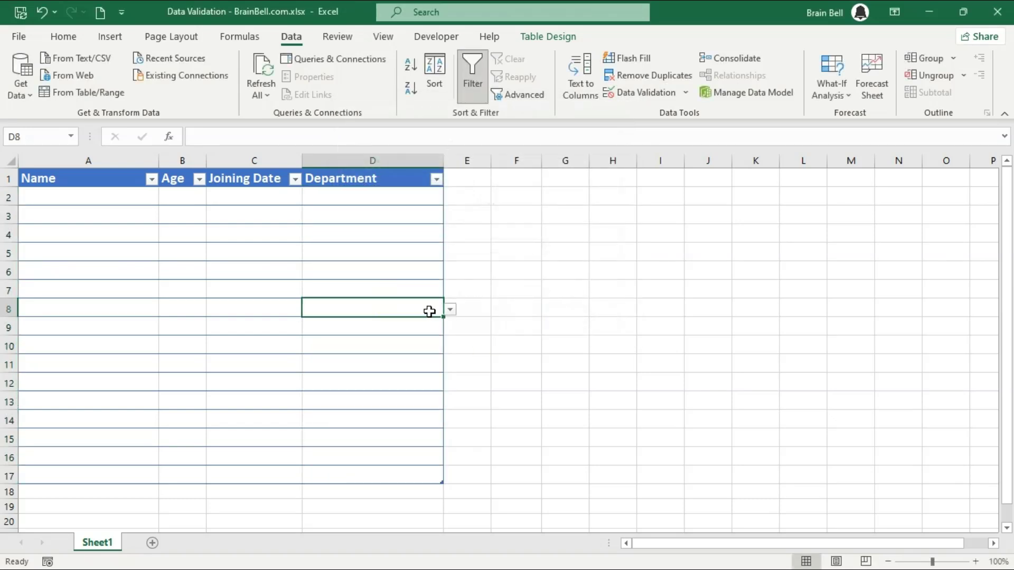
{"action": "left_click", "coordinate": [450, 310]}
{"action": "key", "text": "Escape"}
{"action": "left_click", "coordinate": [402, 439]}
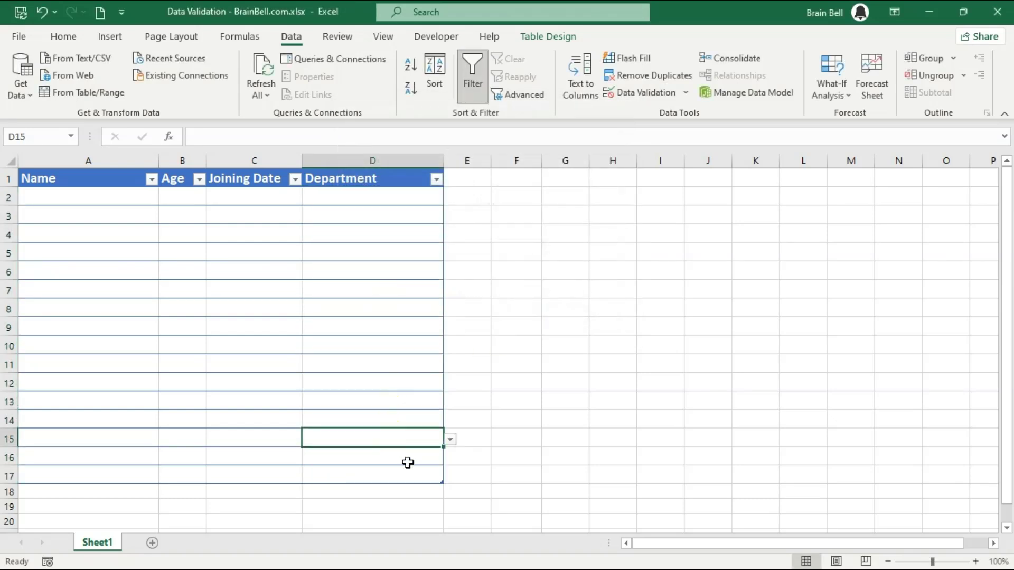
{"action": "left_click", "coordinate": [449, 442]}
{"action": "key", "text": "Escape"}
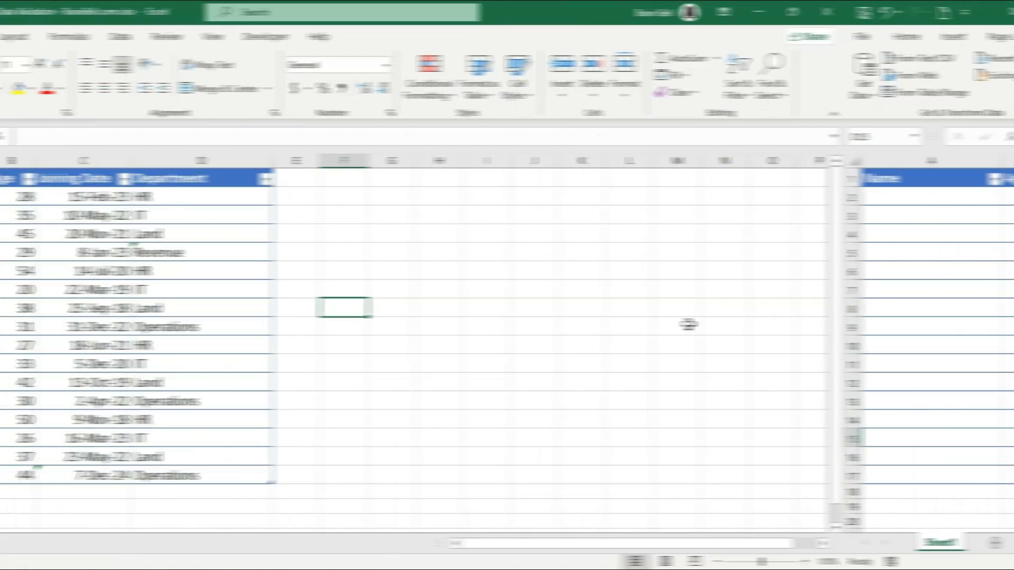
Step: Enter the formula =TODAY() in cell F8 and keep that cell selected
{"action": "type", "text": "day()"}
{"action": "key", "text": "Return"}
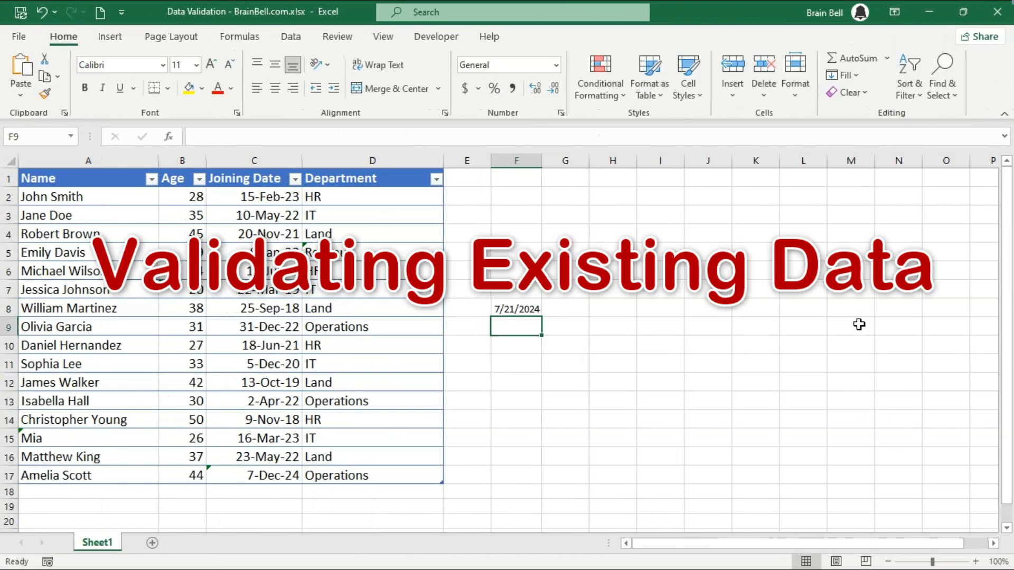
{"action": "key", "text": "Up"}
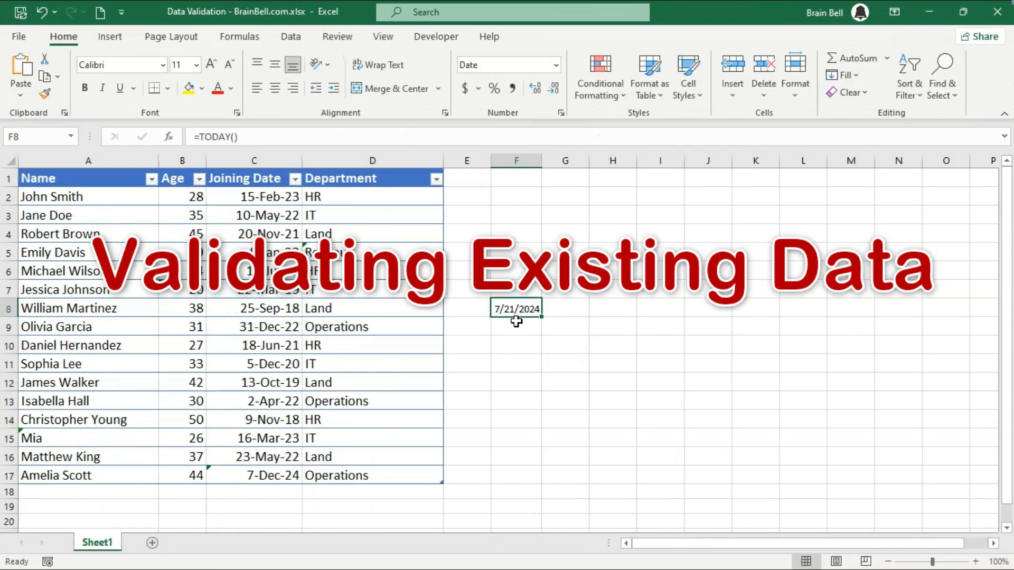
Step: Circle the invalid data in the filled employee table
{"action": "left_click", "coordinate": [291, 37]}
{"action": "left_click", "coordinate": [685, 94]}
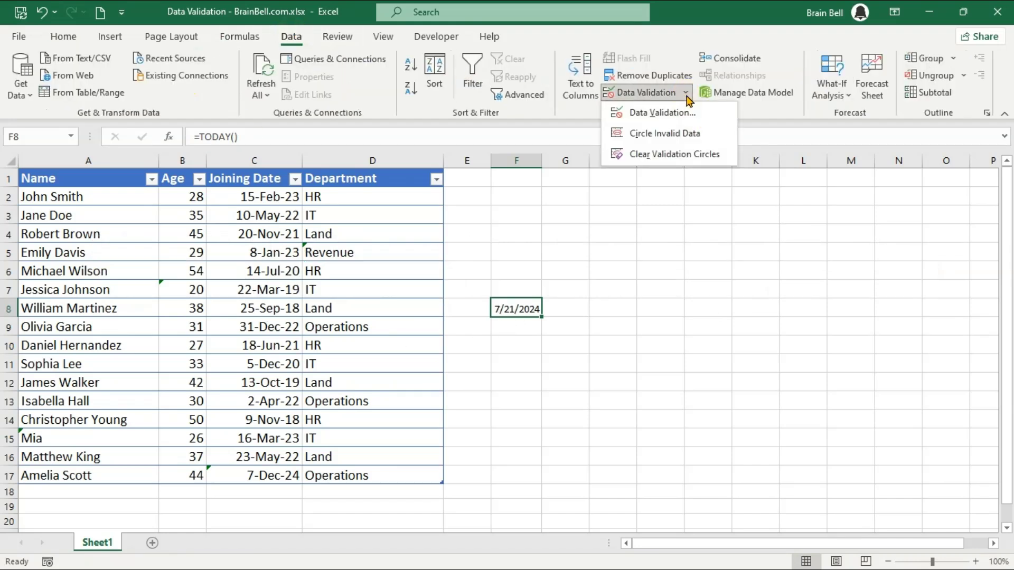
{"action": "left_click", "coordinate": [681, 134]}
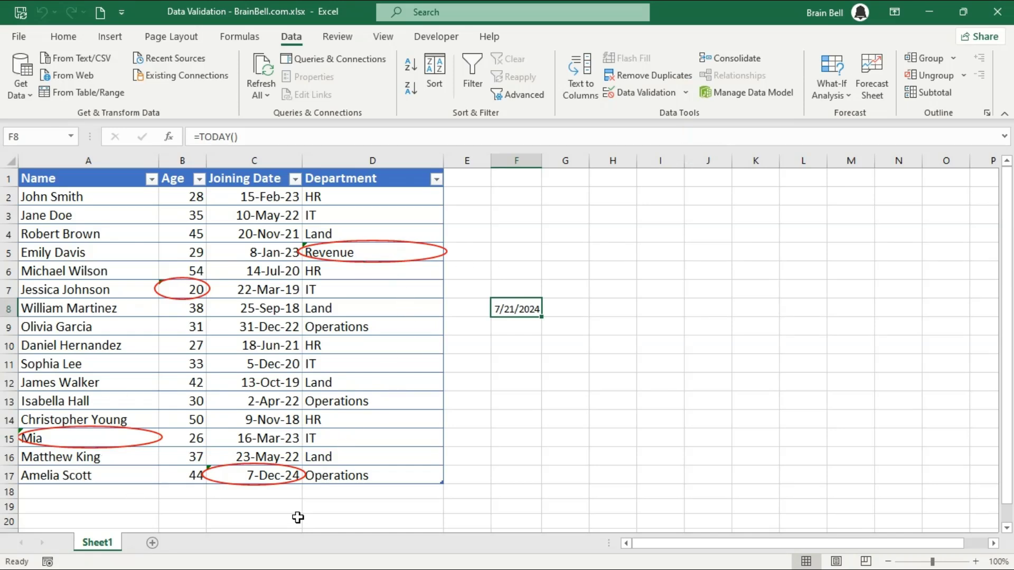
Step: Correct the circled department in cell D5 by choosing Operations from its drop-down list
{"action": "left_click", "coordinate": [417, 251]}
{"action": "left_click", "coordinate": [450, 255]}
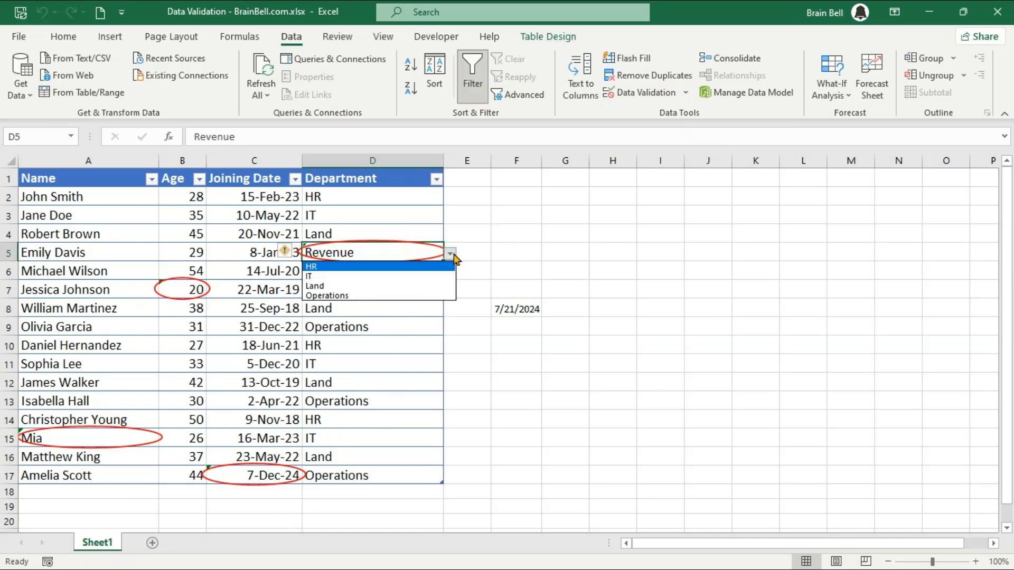
{"action": "left_click", "coordinate": [448, 295]}
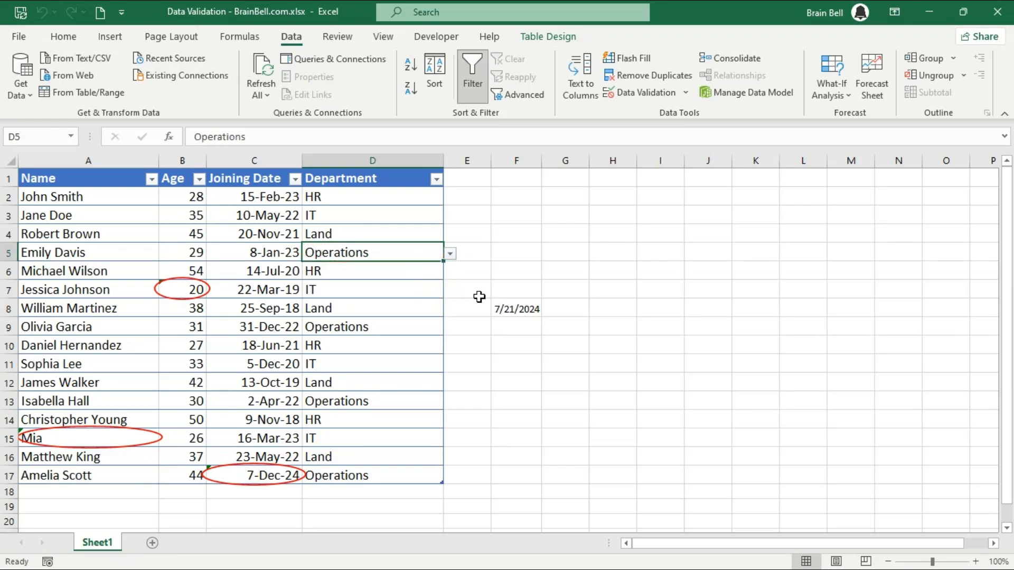
Step: Inspect the circled cells B7, A15 and C17, and clear all validation circles from the sheet
{"action": "left_click", "coordinate": [194, 290]}
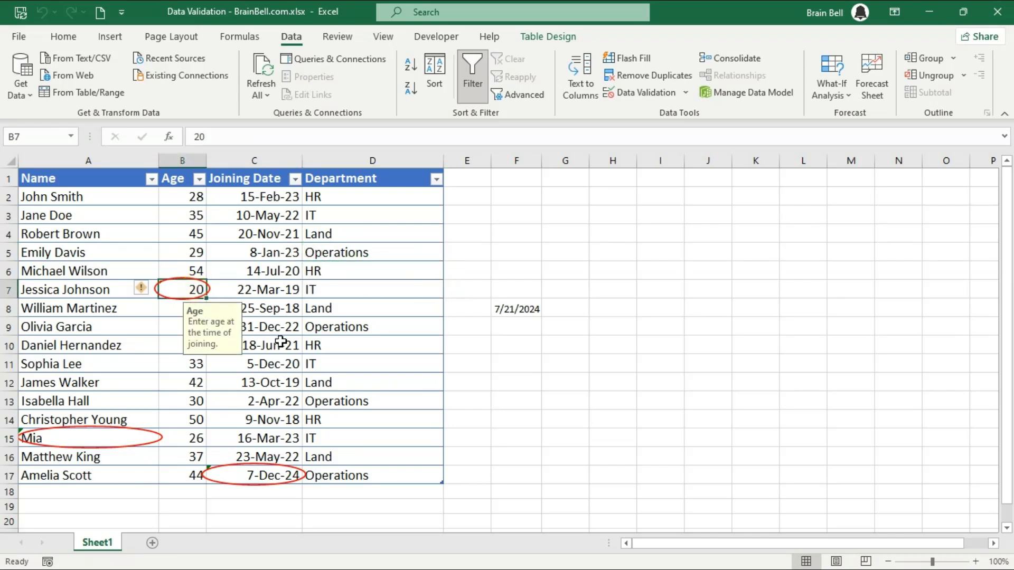
{"action": "left_click", "coordinate": [115, 442]}
{"action": "left_click", "coordinate": [248, 476]}
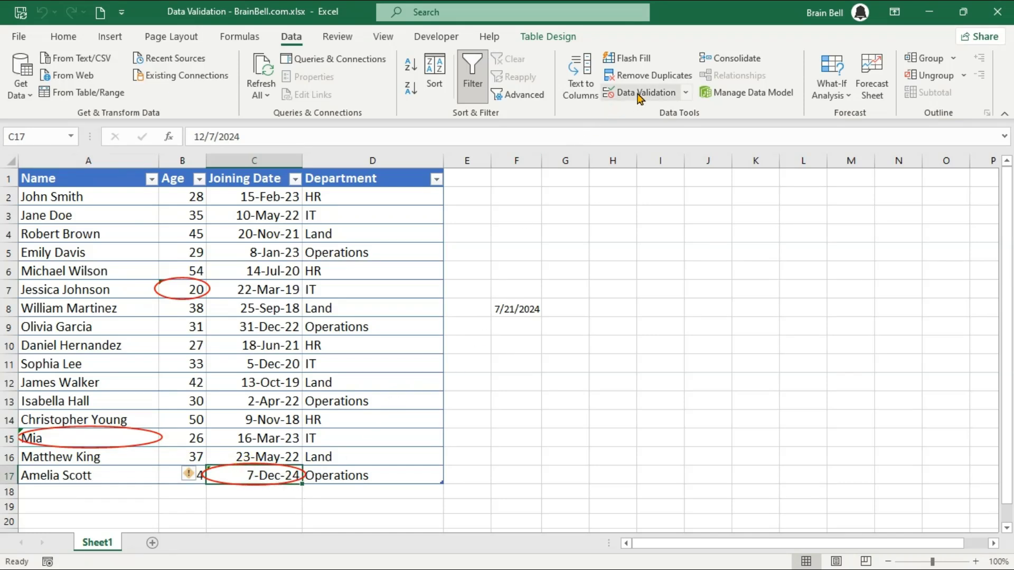
{"action": "left_click", "coordinate": [685, 93]}
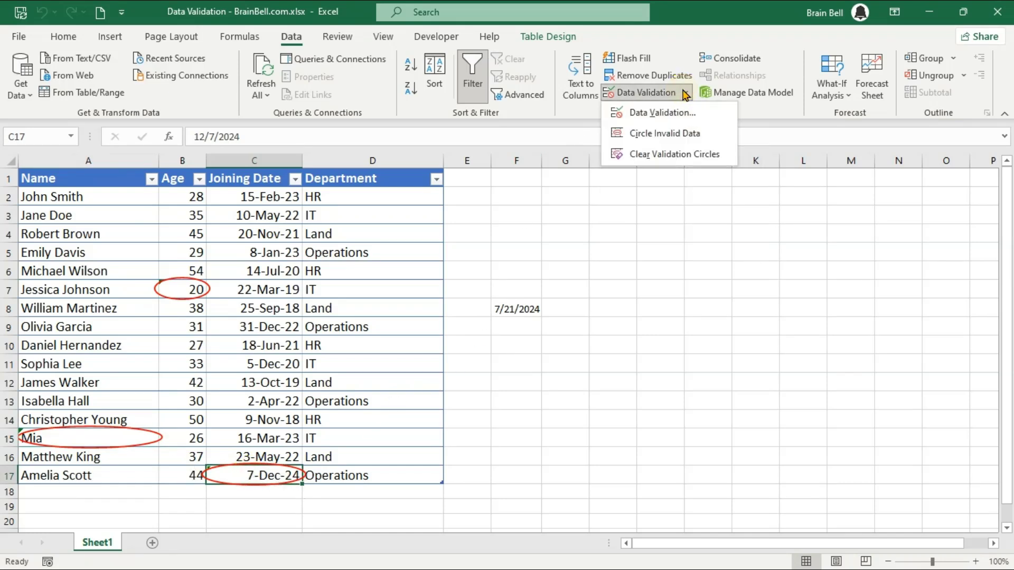
{"action": "left_click", "coordinate": [669, 156]}
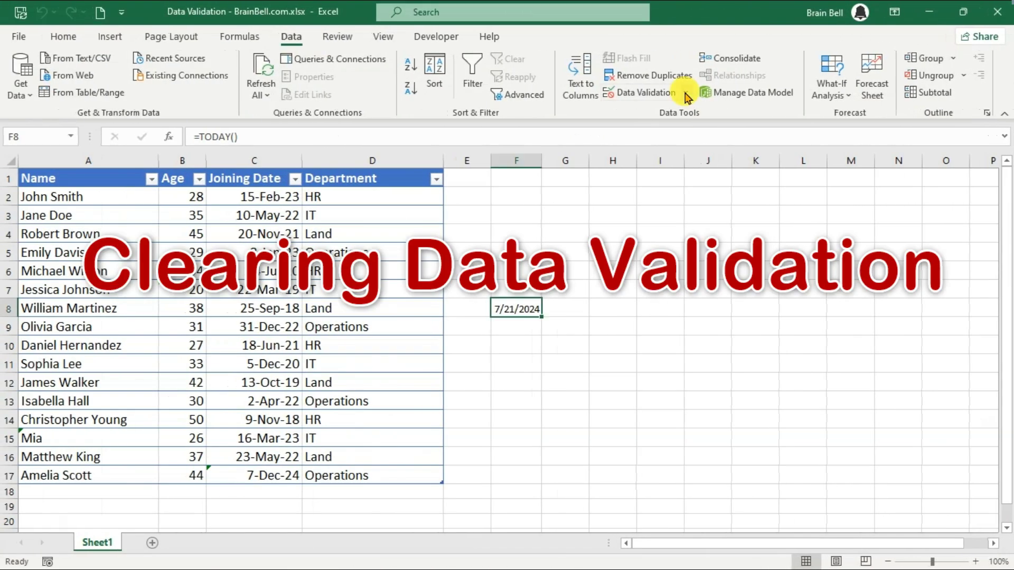
Step: Circle the remaining invalid entries in the employee table again
{"action": "left_click", "coordinate": [672, 93]}
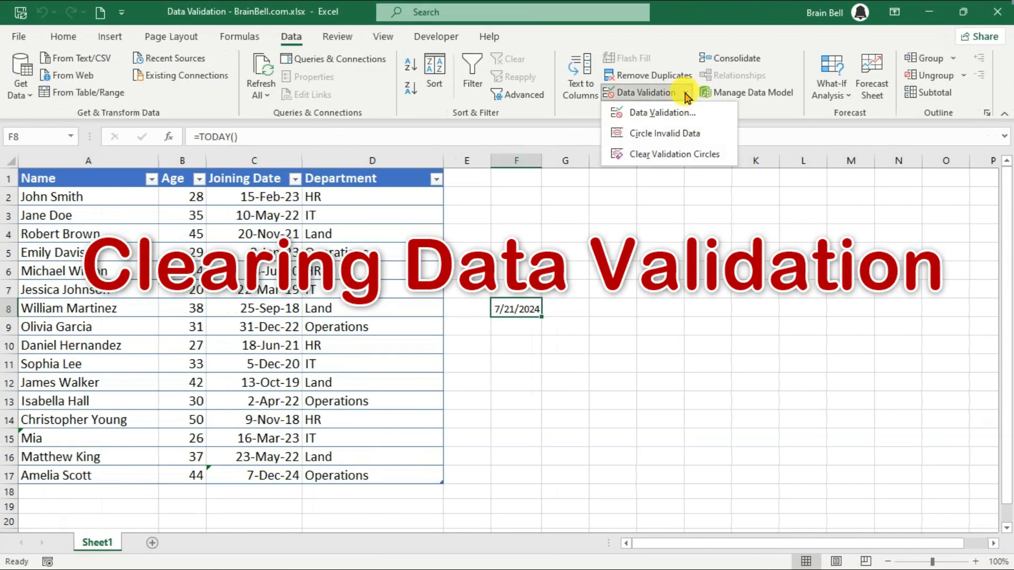
{"action": "left_click", "coordinate": [669, 134]}
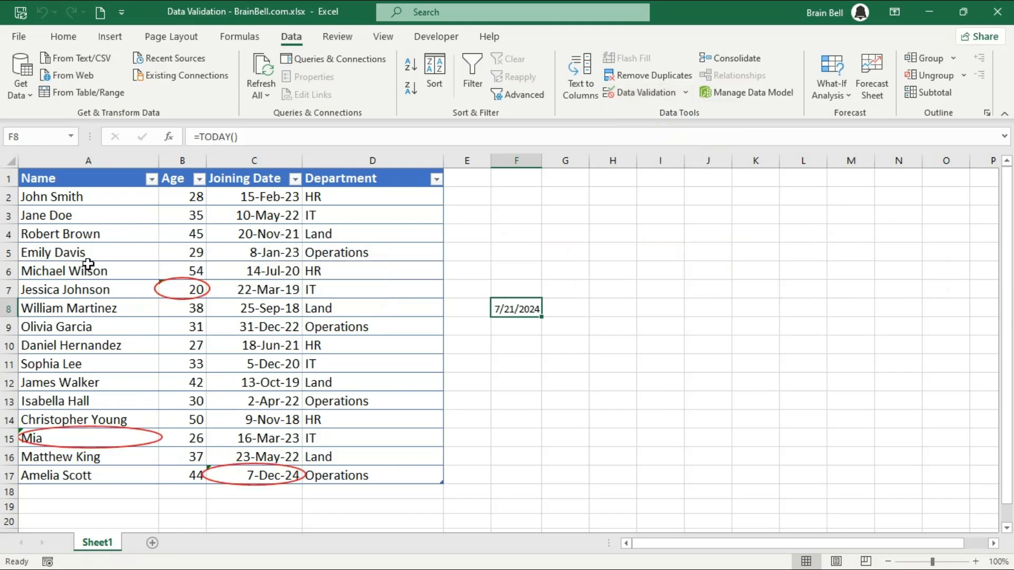
Step: Clear all data validation settings from the Name cells A2:A17, reviewing the input message and error alert before applying
{"action": "left_click_drag", "start_coordinate": [95, 195], "coordinate": [79, 474]}
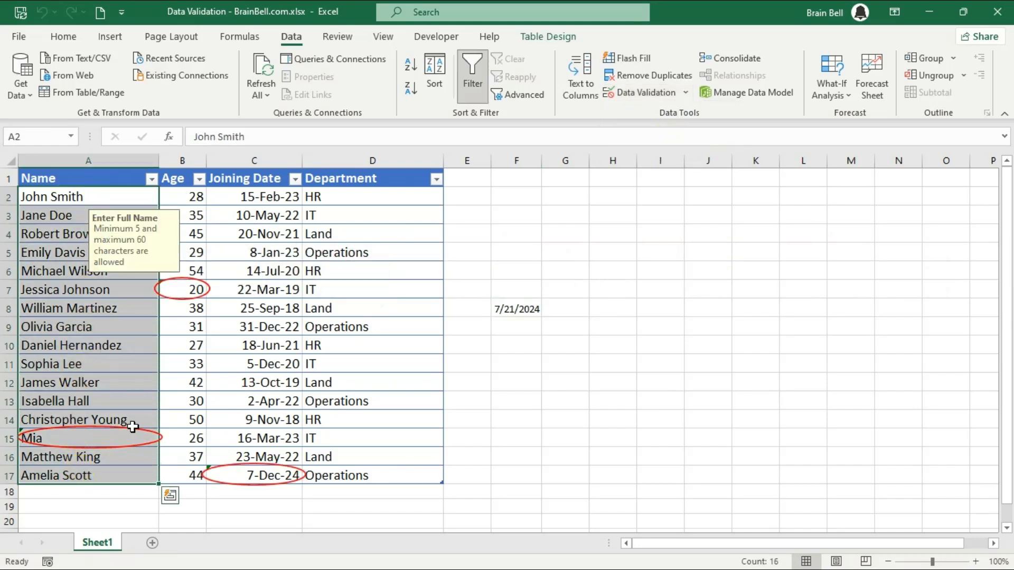
{"action": "left_click", "coordinate": [632, 94]}
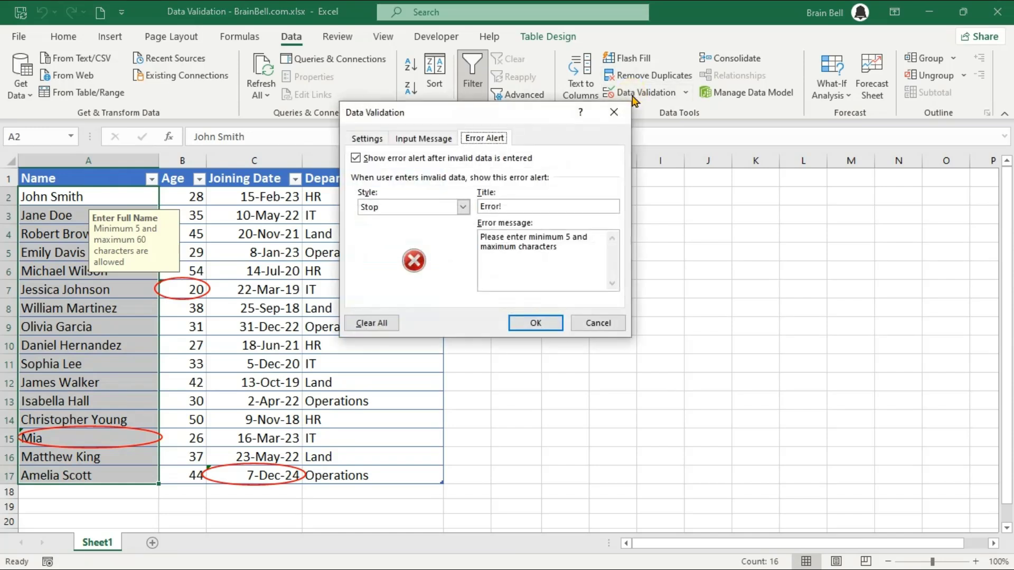
{"action": "left_click", "coordinate": [367, 138]}
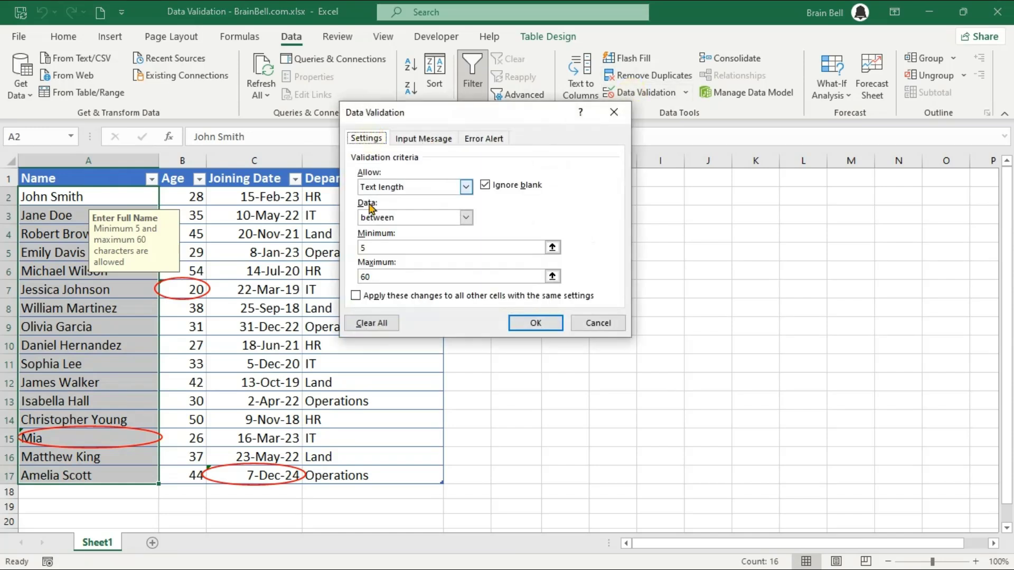
{"action": "left_click", "coordinate": [371, 322]}
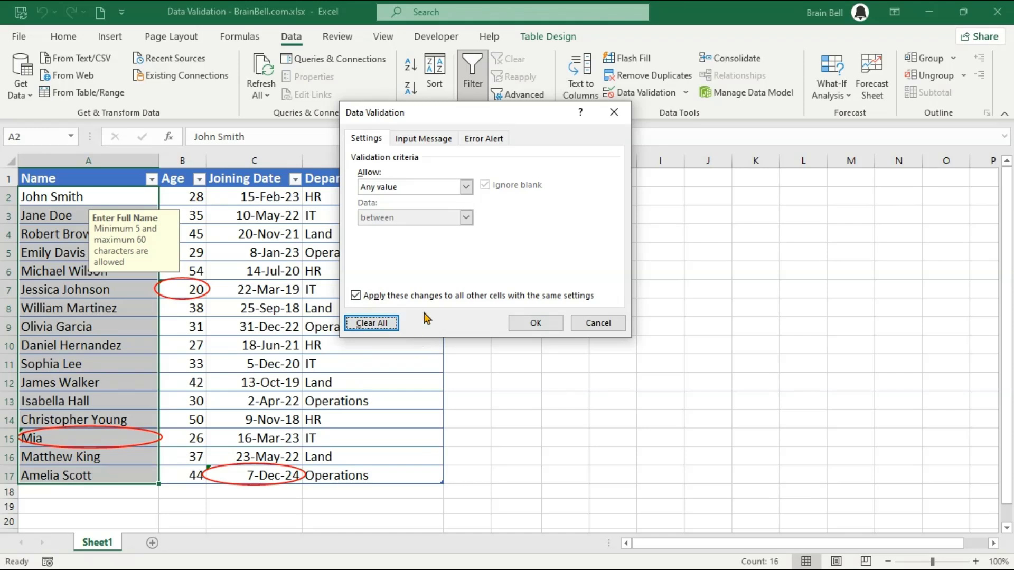
{"action": "left_click", "coordinate": [439, 138]}
{"action": "left_click", "coordinate": [480, 139]}
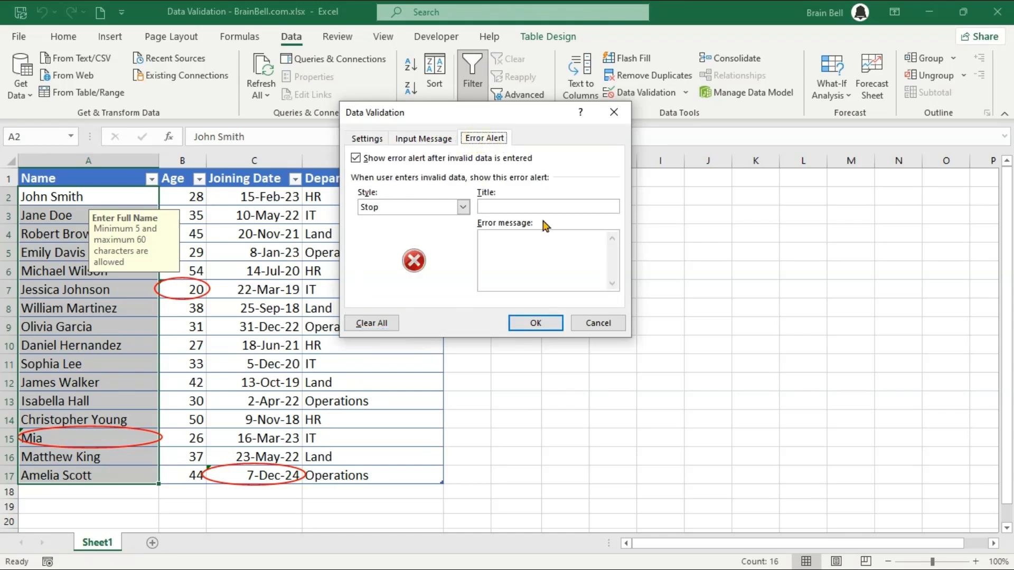
{"action": "left_click", "coordinate": [535, 324]}
Step: Test the unrestricted Name cells by entering an employee's full name in cell A15, and empty that cell
{"action": "left_click", "coordinate": [124, 382]}
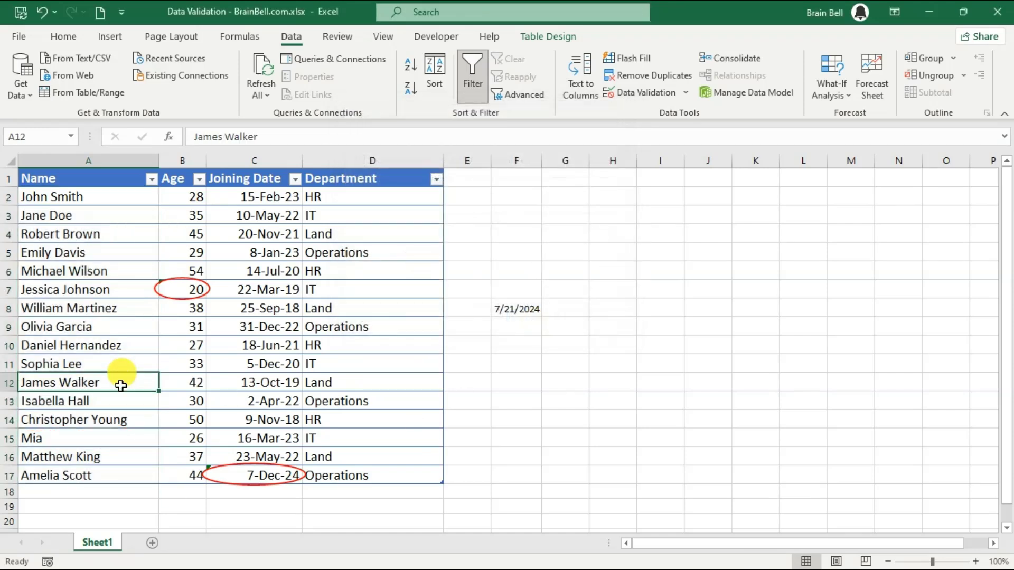
{"action": "left_click", "coordinate": [85, 439]}
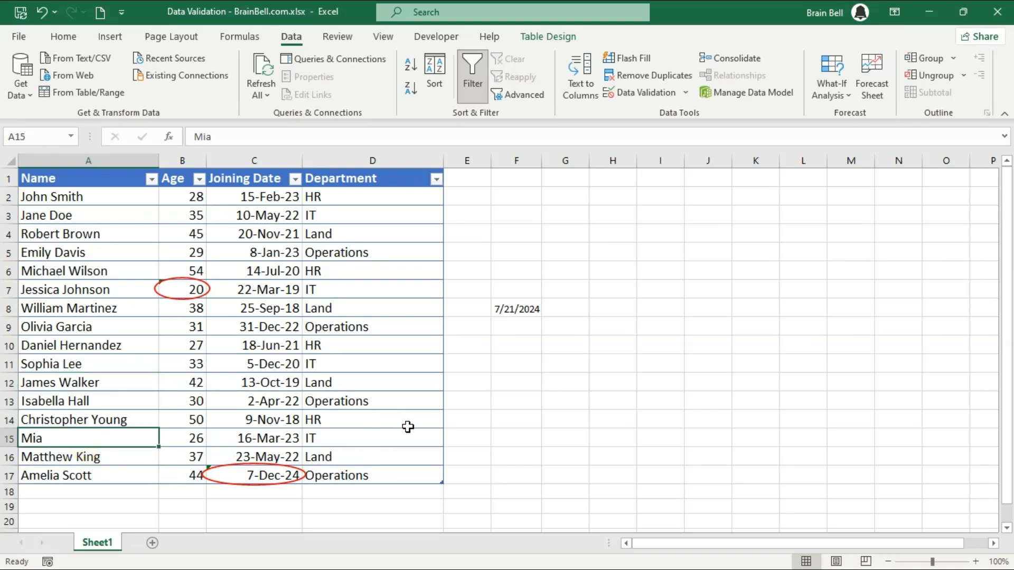
{"action": "type", "text": "amelia Scott"}
{"action": "key", "text": "Return"}
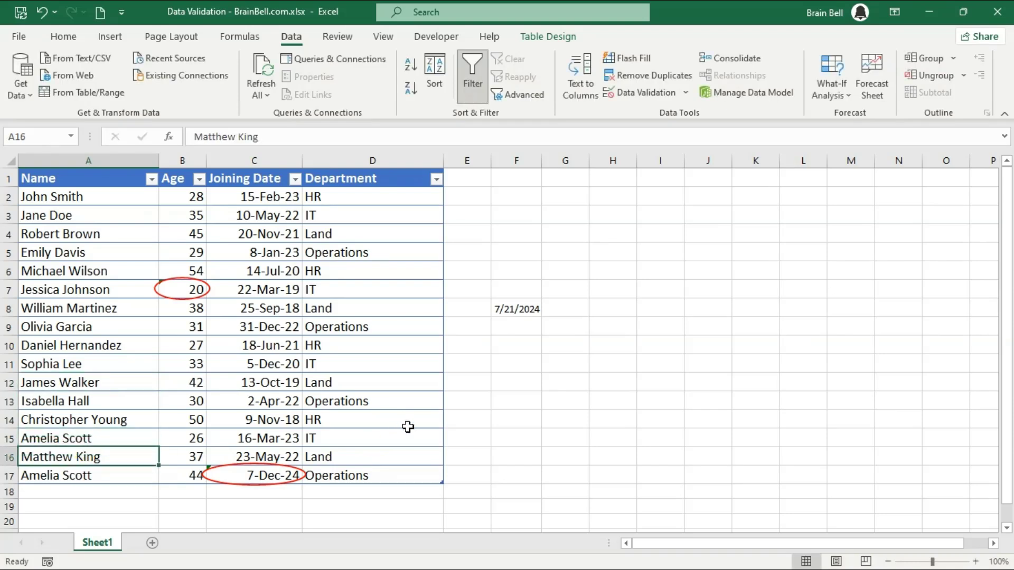
{"action": "key", "text": "Up"}
{"action": "key", "text": "F2"}
{"action": "key", "text": "Return"}
{"action": "key", "text": "Up"}
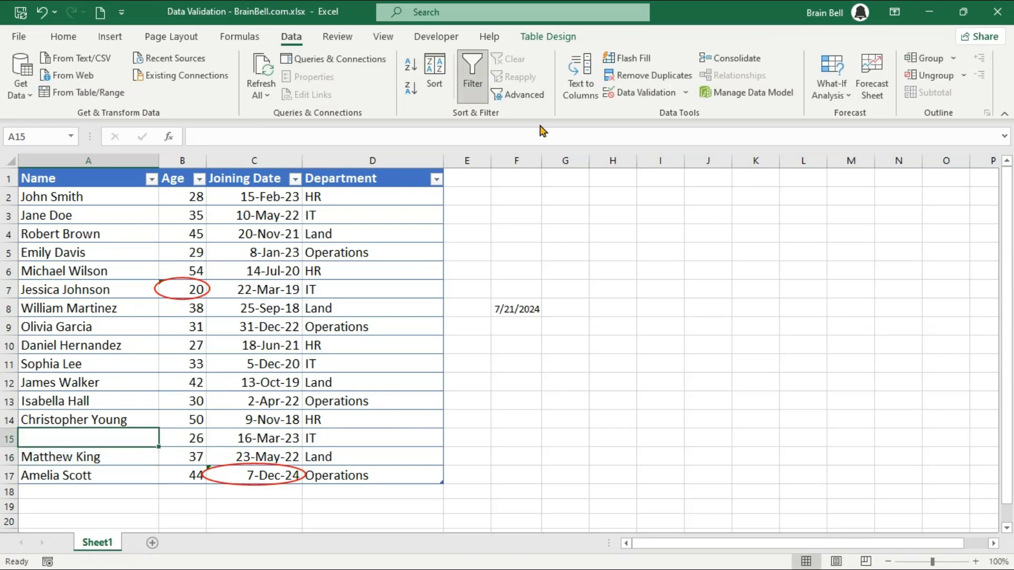
Step: Clear all data validation settings from the Age cells B2:B17
{"action": "left_click_drag", "start_coordinate": [200, 197], "coordinate": [170, 476]}
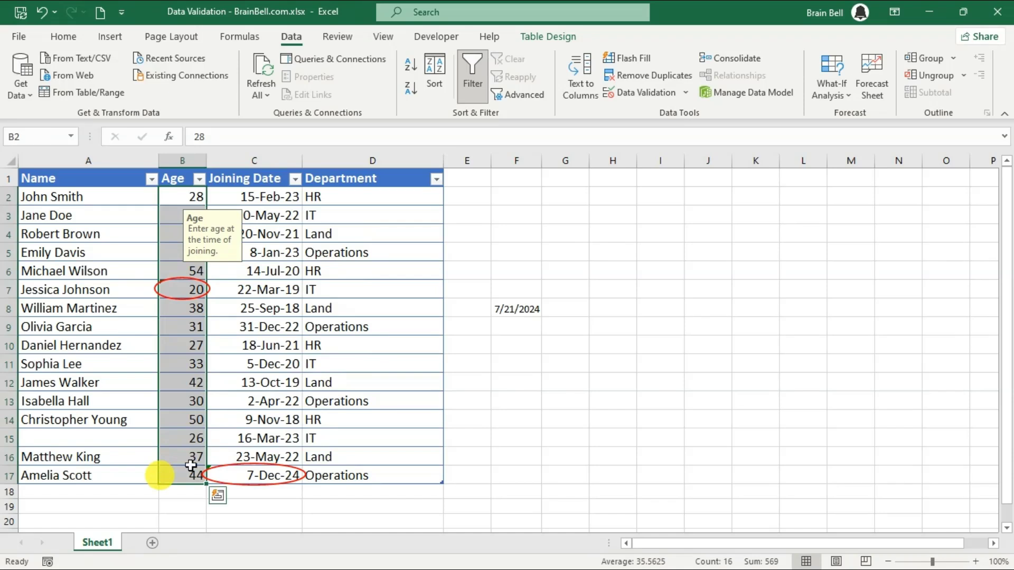
{"action": "left_click", "coordinate": [623, 102]}
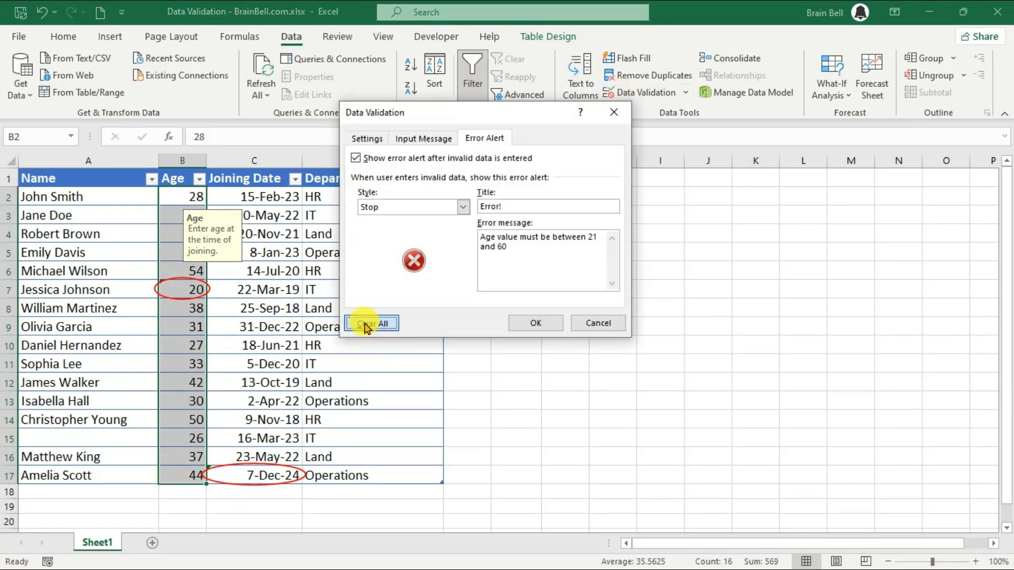
{"action": "left_click", "coordinate": [371, 323]}
{"action": "left_click", "coordinate": [525, 321]}
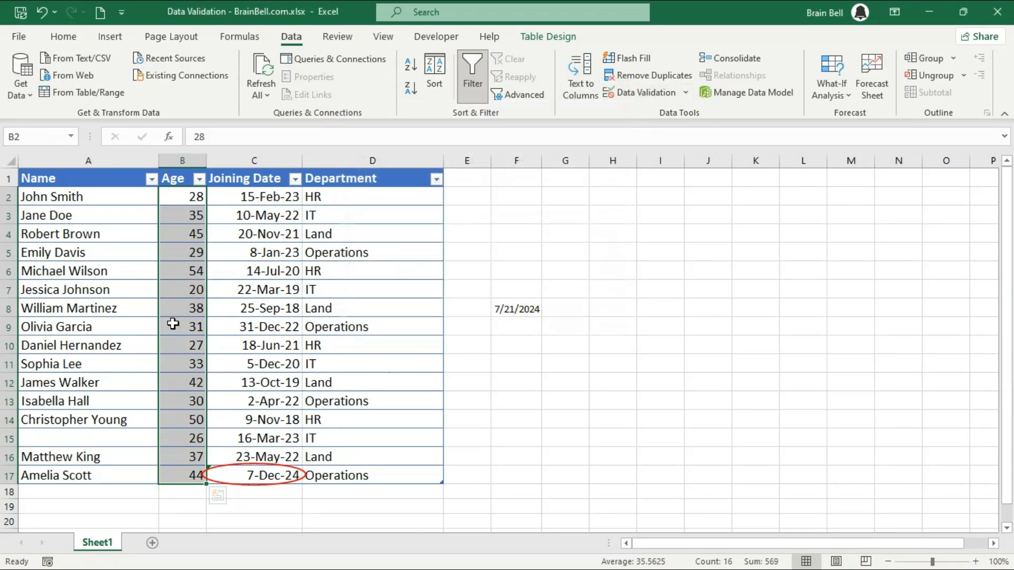